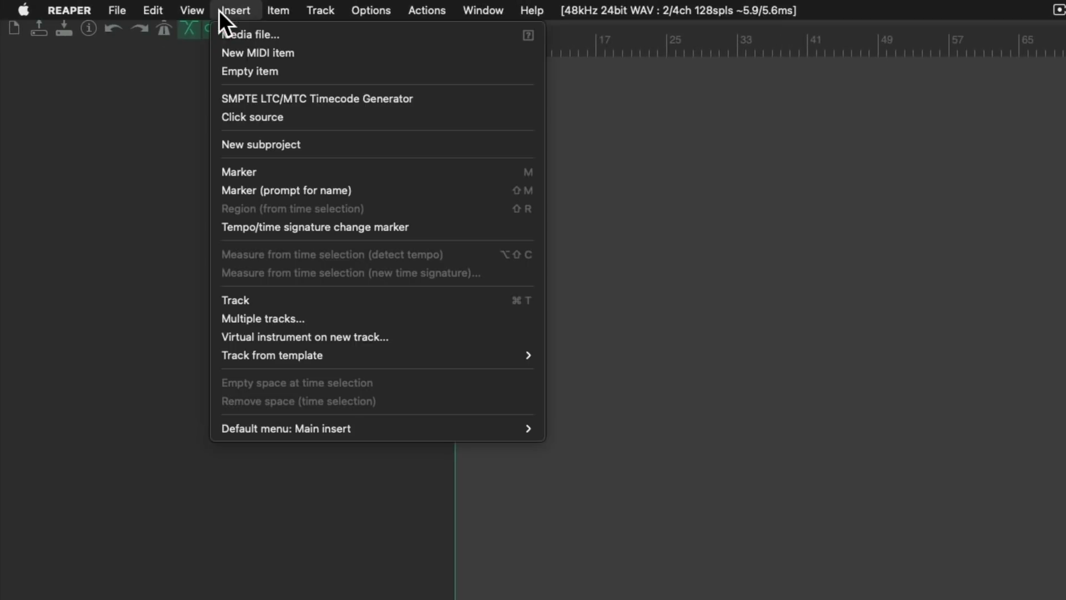
# Step: Insert 12 new tracks named Guitar, giving Guitar 1 through Guitar 12
pyautogui.click(216, 319)
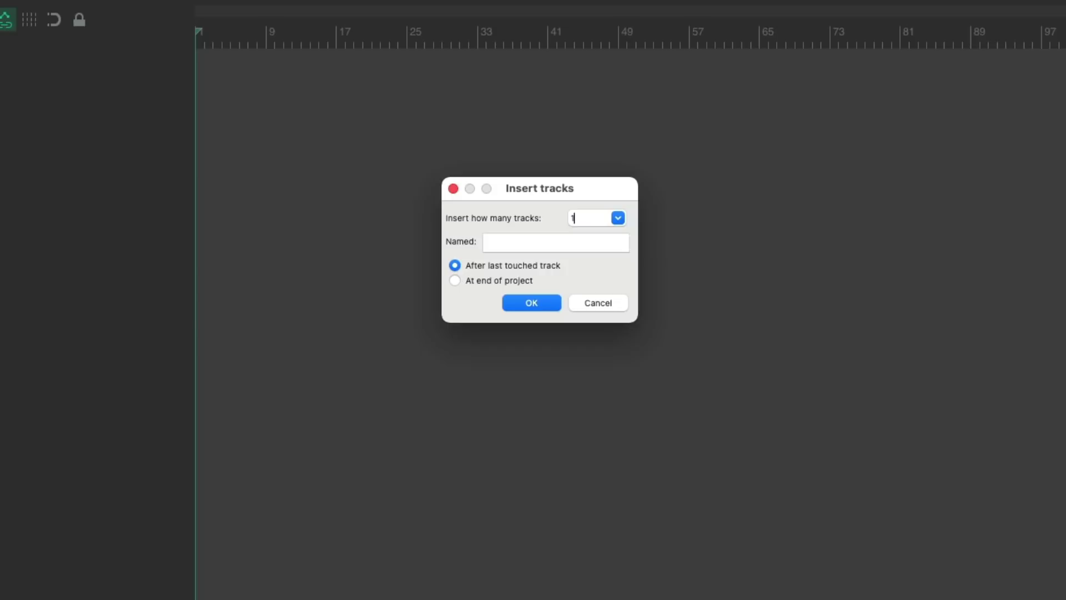
pyautogui.write('12')
pyautogui.click(554, 236)
pyautogui.write('Guitar')
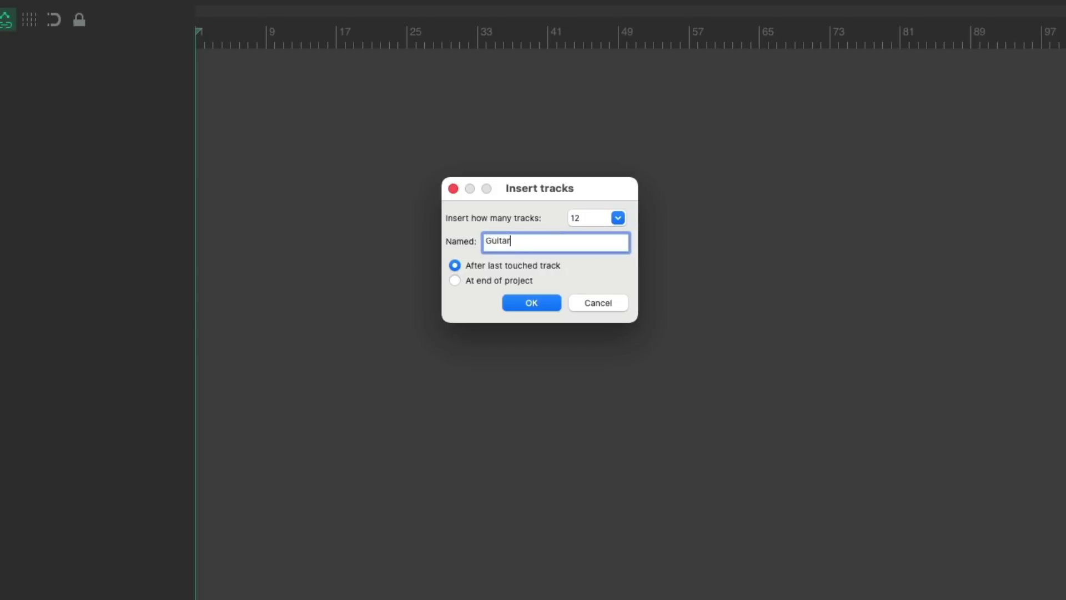
pyautogui.click(535, 300)
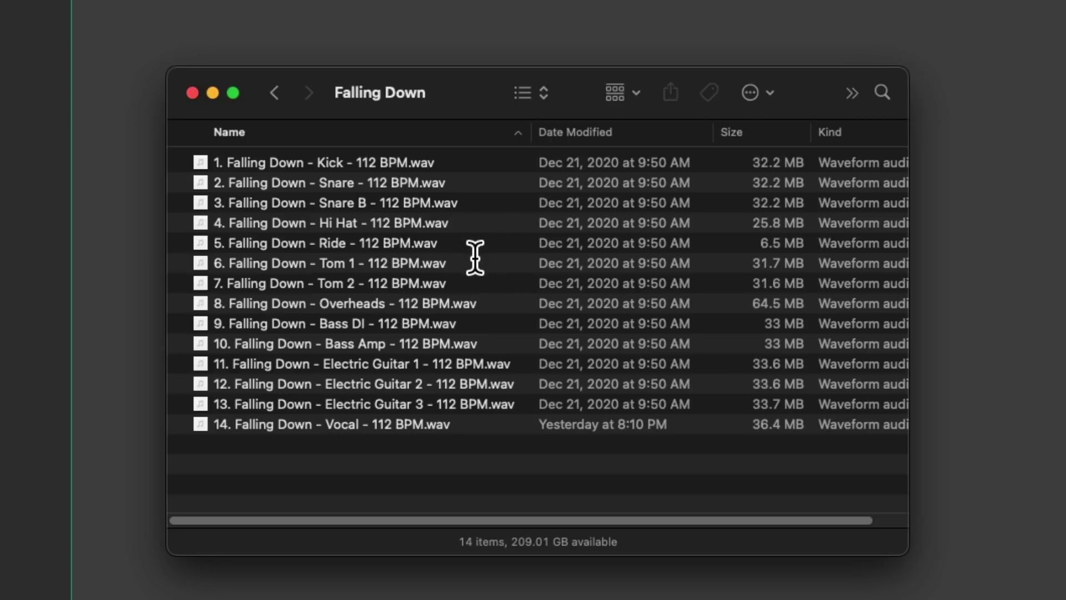
# Step: Select all 14 Falling Down stem files and drag them toward REAPER's arrange view
pyautogui.press('super+a')
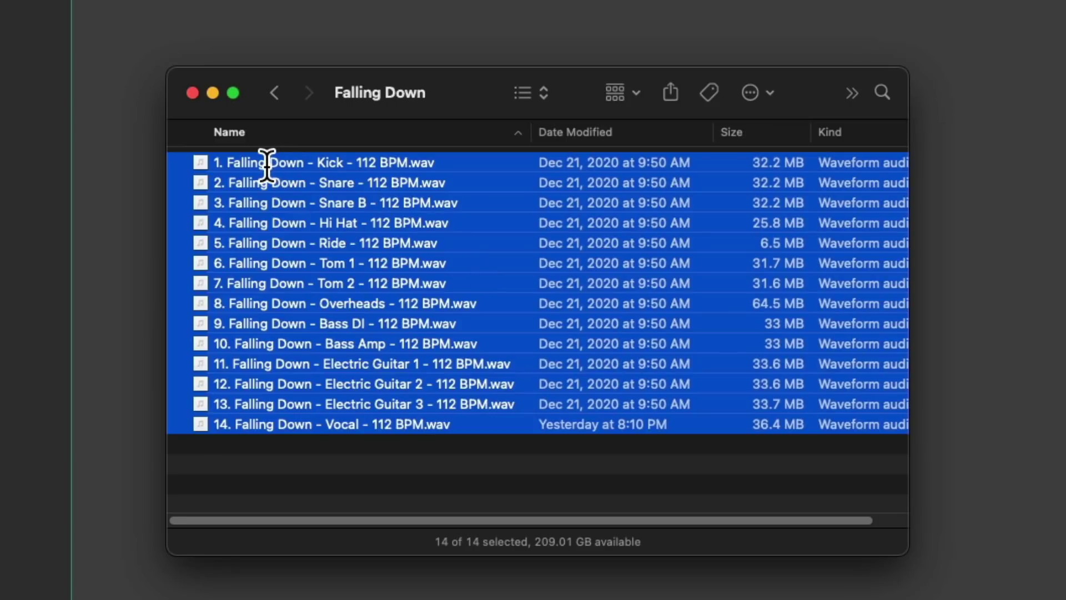
pyautogui.moveTo(267, 167); pyautogui.dragTo(0, 146)
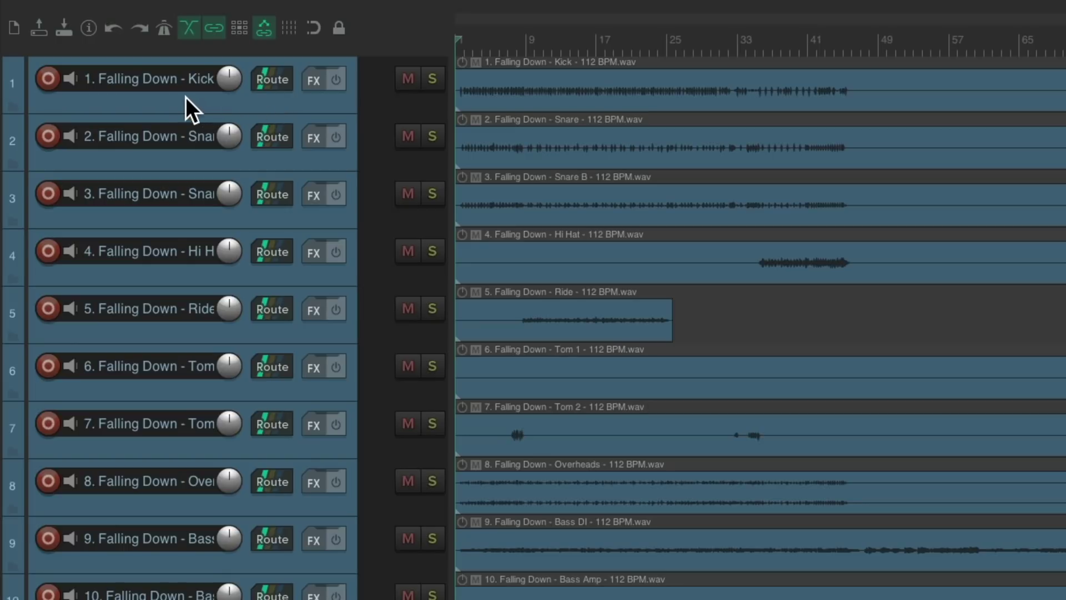
# Step: Step through the track names from track 1 to track 8 without changing them
pyautogui.doubleClick(162, 77)
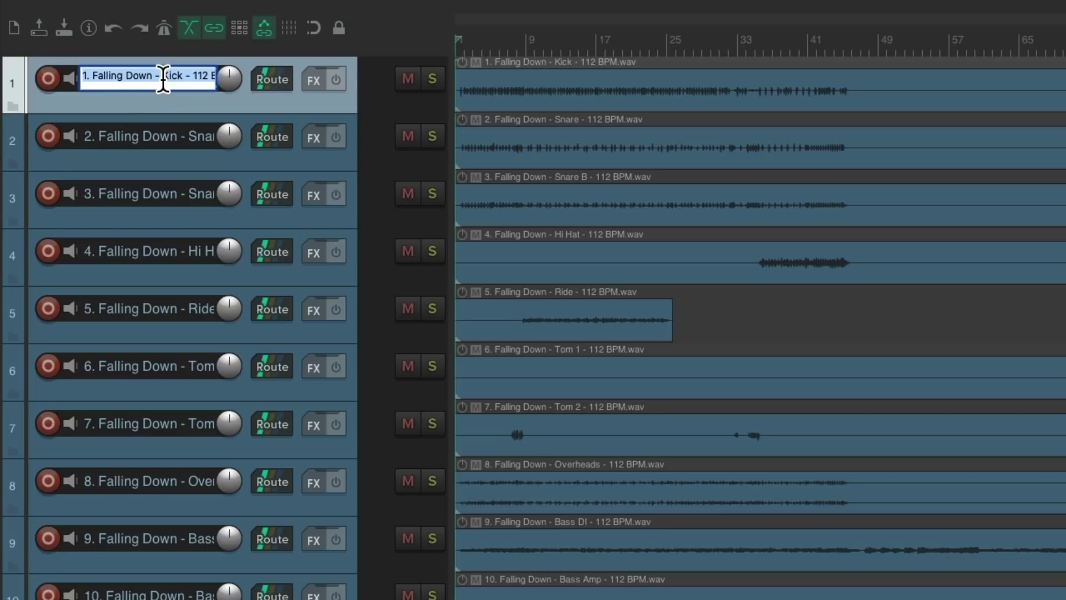
pyautogui.press('Tab')
pyautogui.press('Tab')
pyautogui.press('Tab')
pyautogui.press('Tab')
pyautogui.press('Tab')
pyautogui.press('Tab')
pyautogui.press('Tab')
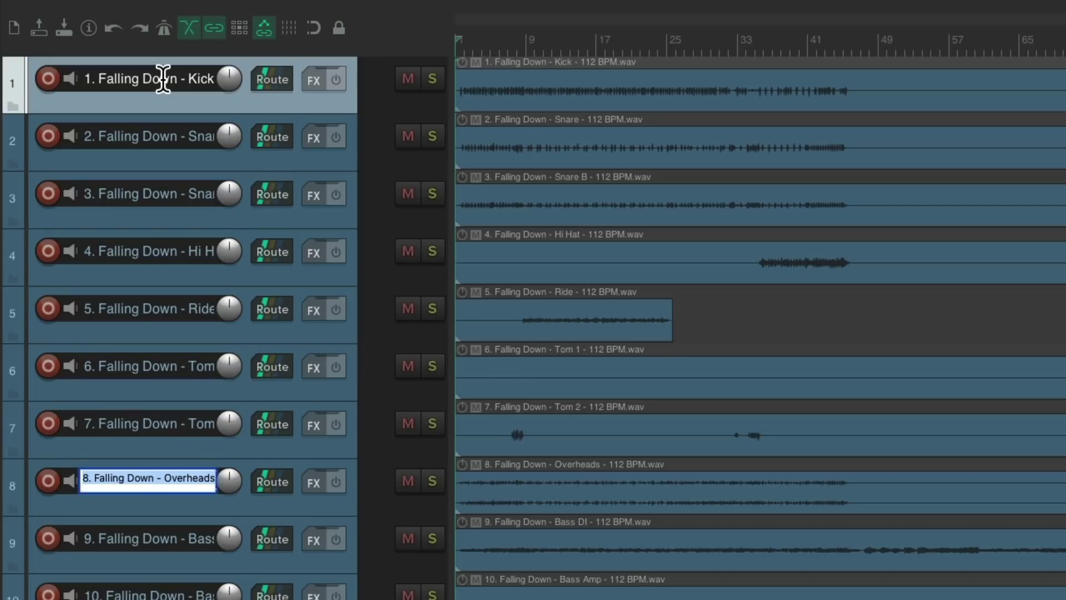
pyautogui.press('Return')
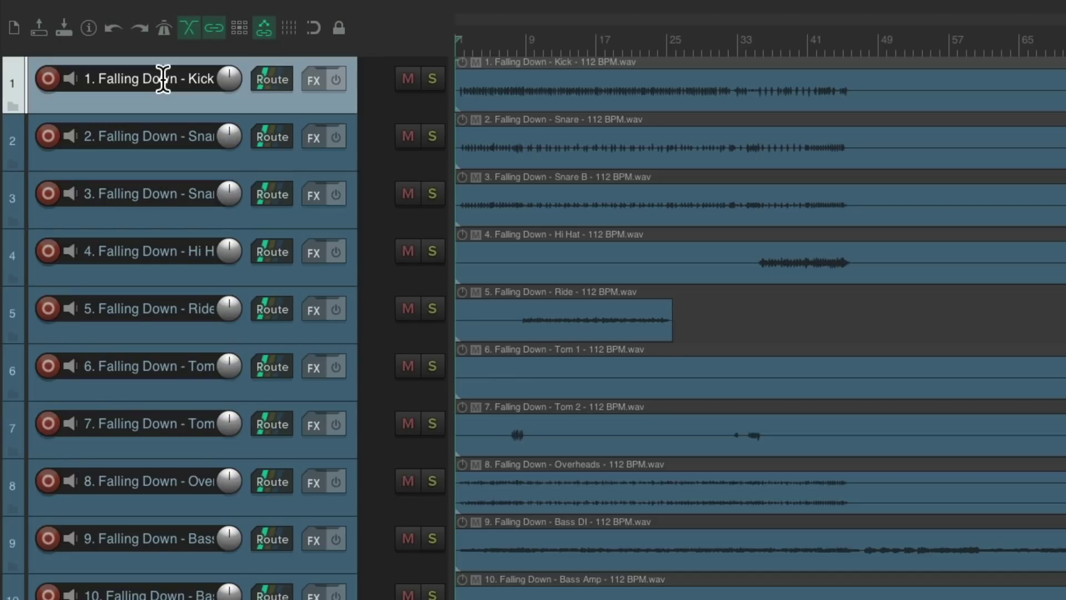
pyautogui.hotkey('ctrl', 'shift', 'm')
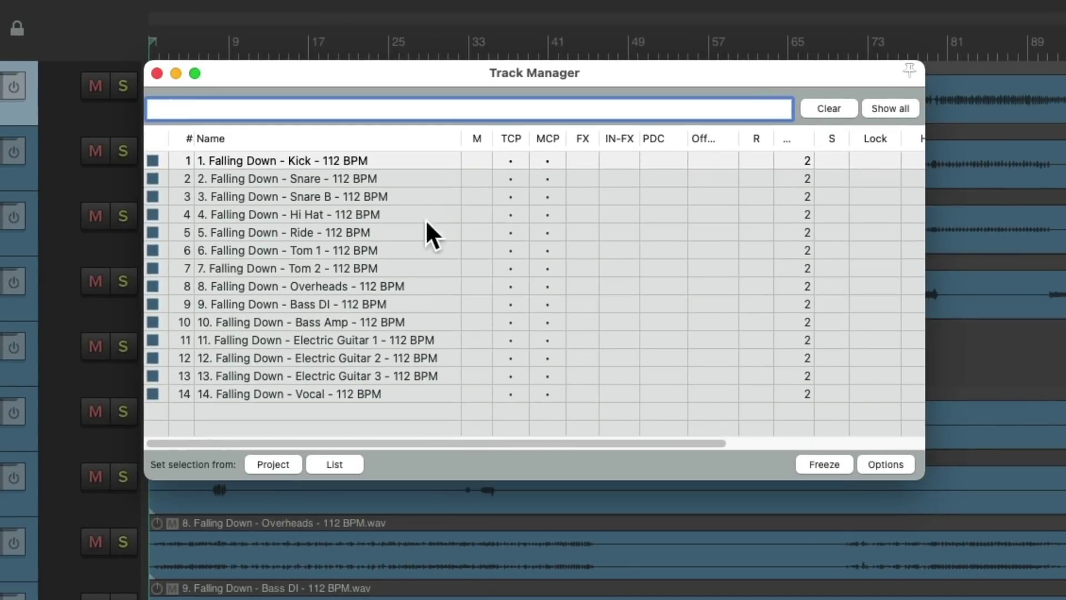
pyautogui.click(337, 162)
pyautogui.click(335, 160)
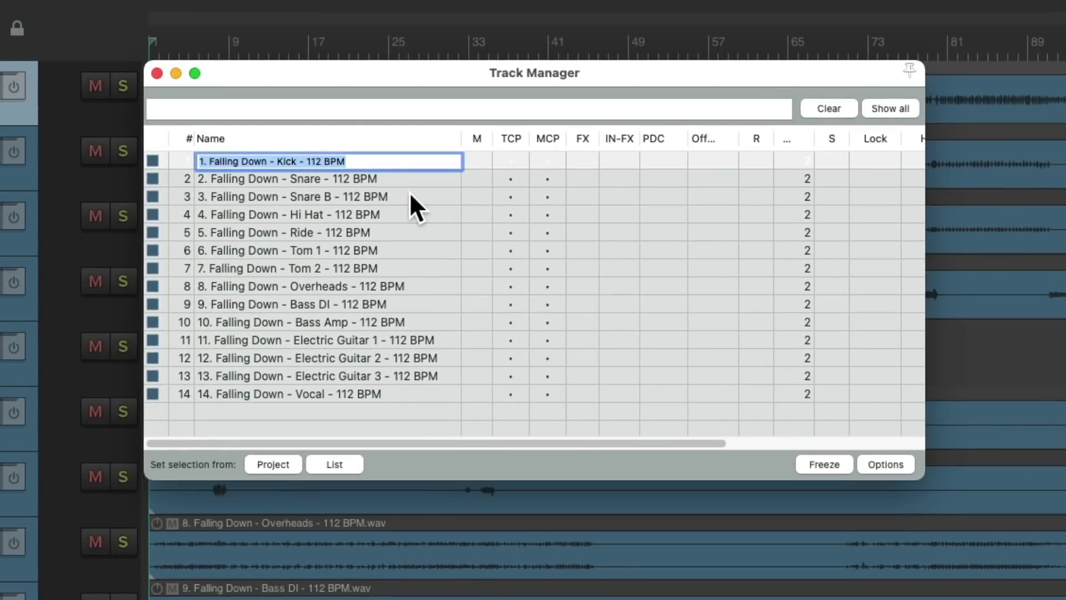
pyautogui.press('Tab')
pyautogui.press('Tab')
pyautogui.press('Tab')
pyautogui.press('Tab')
pyautogui.press('Tab')
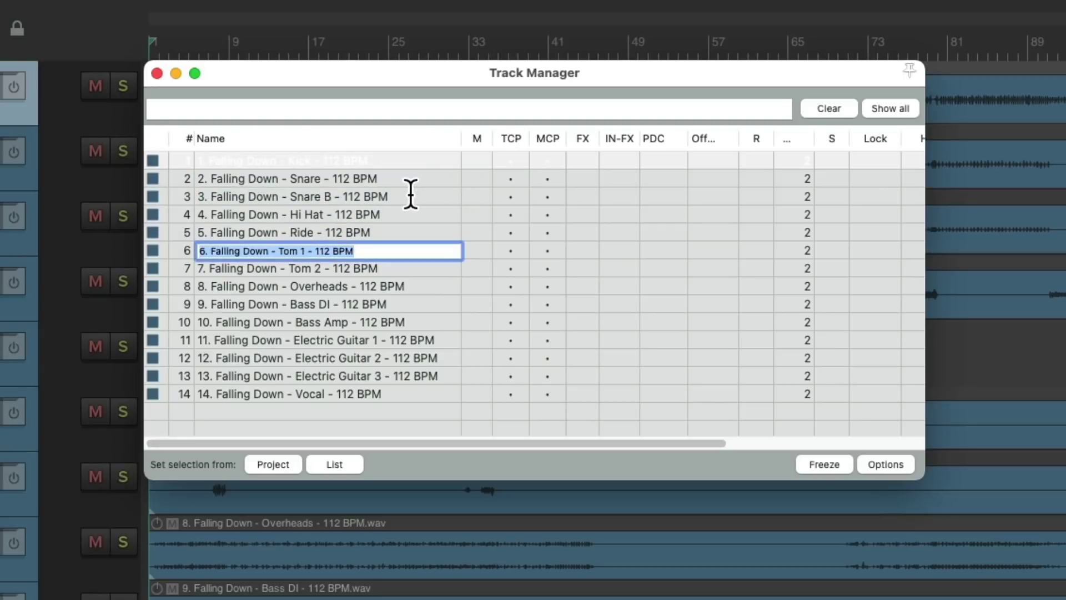
pyautogui.press('Escape')
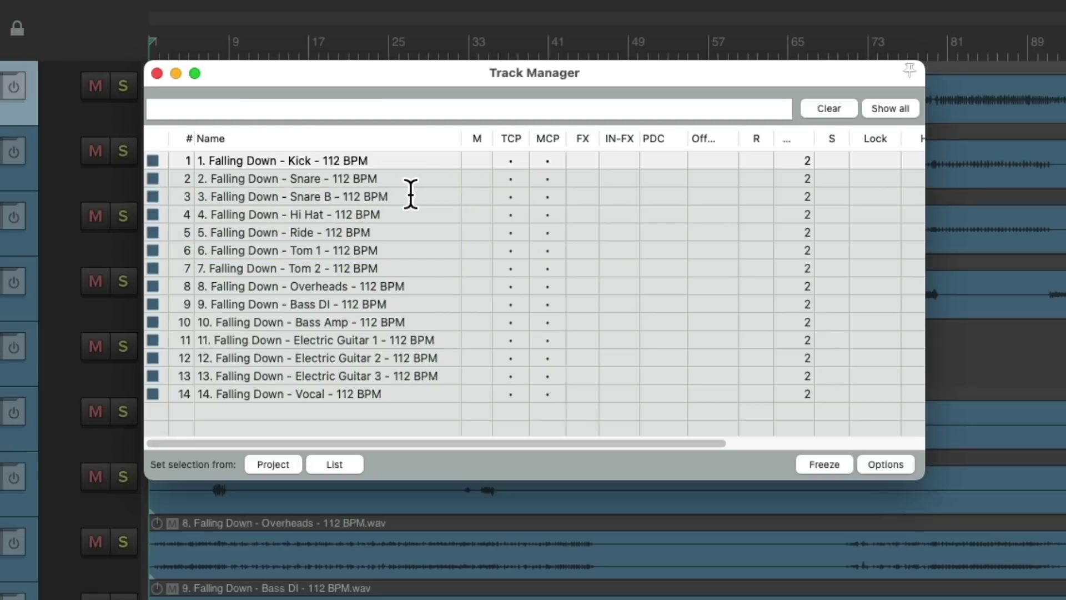
pyautogui.press('Escape')
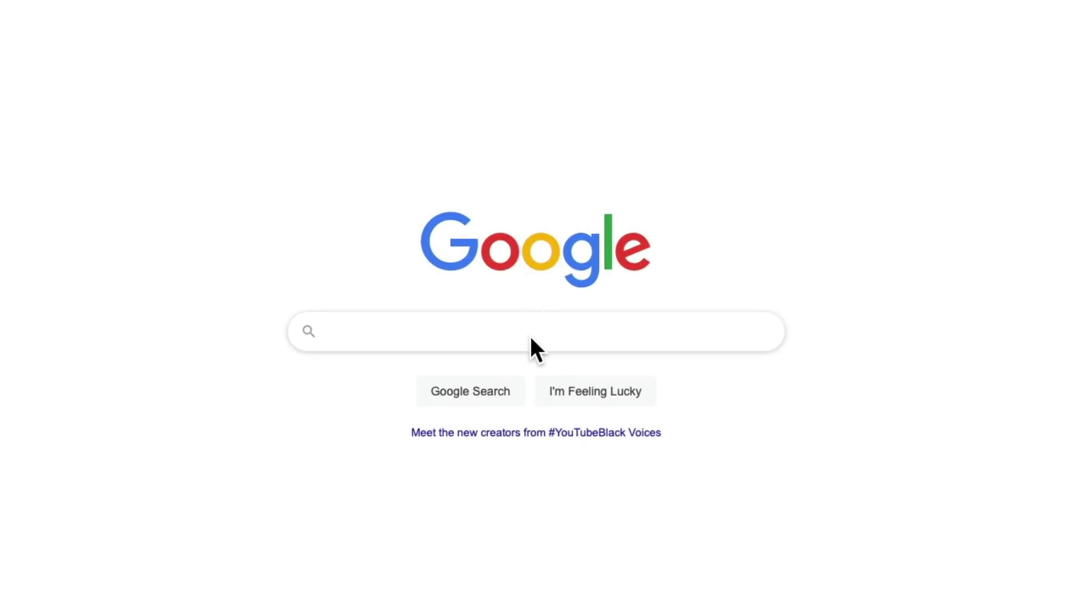
# Step: Search Google for 'reaper scripts xraym'
pyautogui.click(530, 339)
pyautogui.write('reaper scripts xraym')
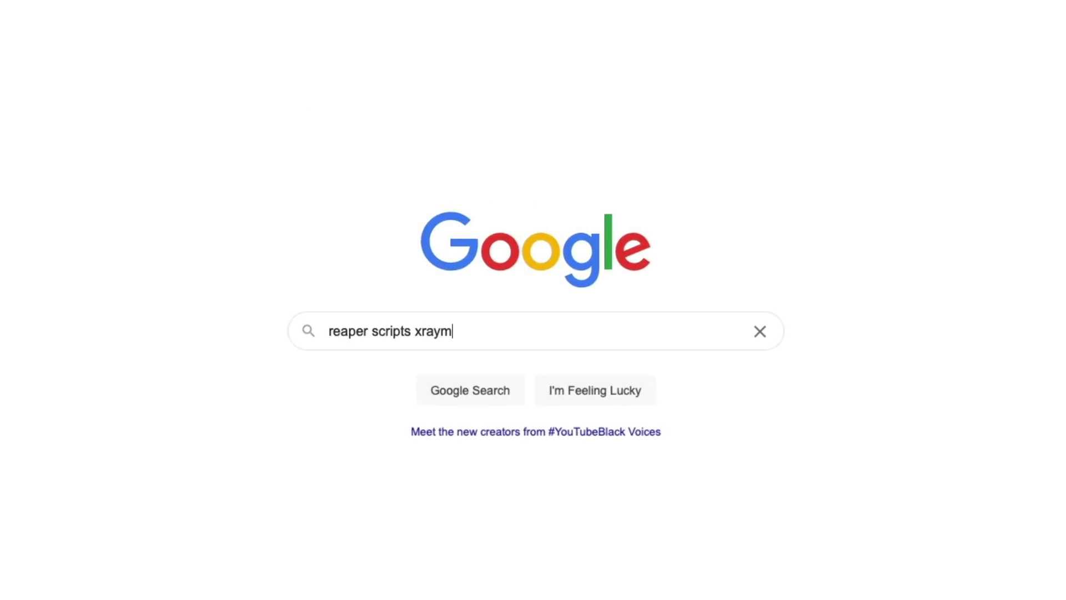
pyautogui.press('Return')
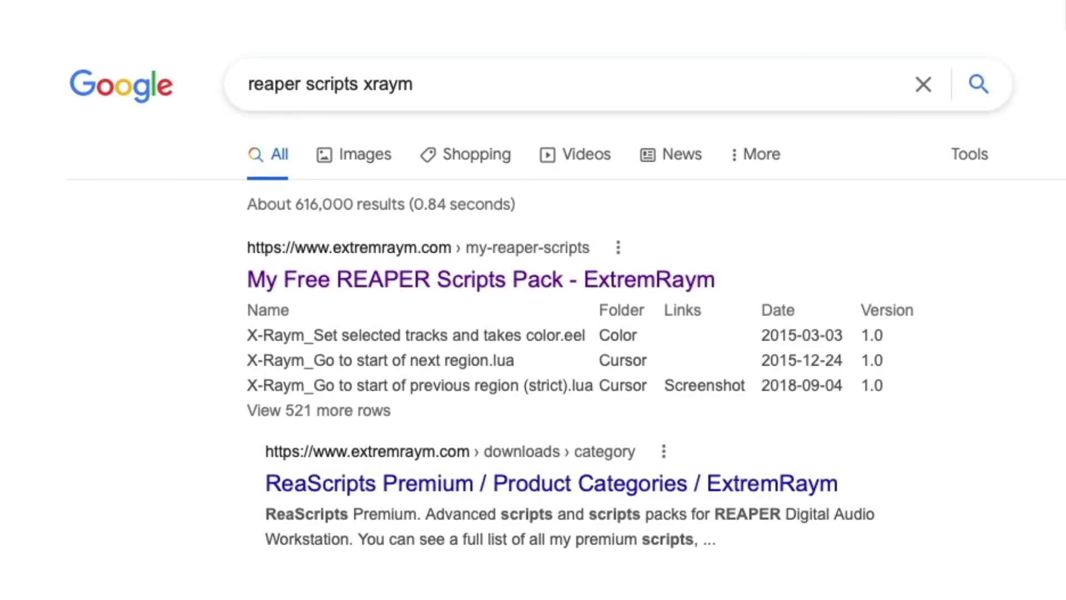
# Step: Open ExtremRaym's My Free REAPER Scripts Pack page and scroll down to the download section
pyautogui.click(516, 278)
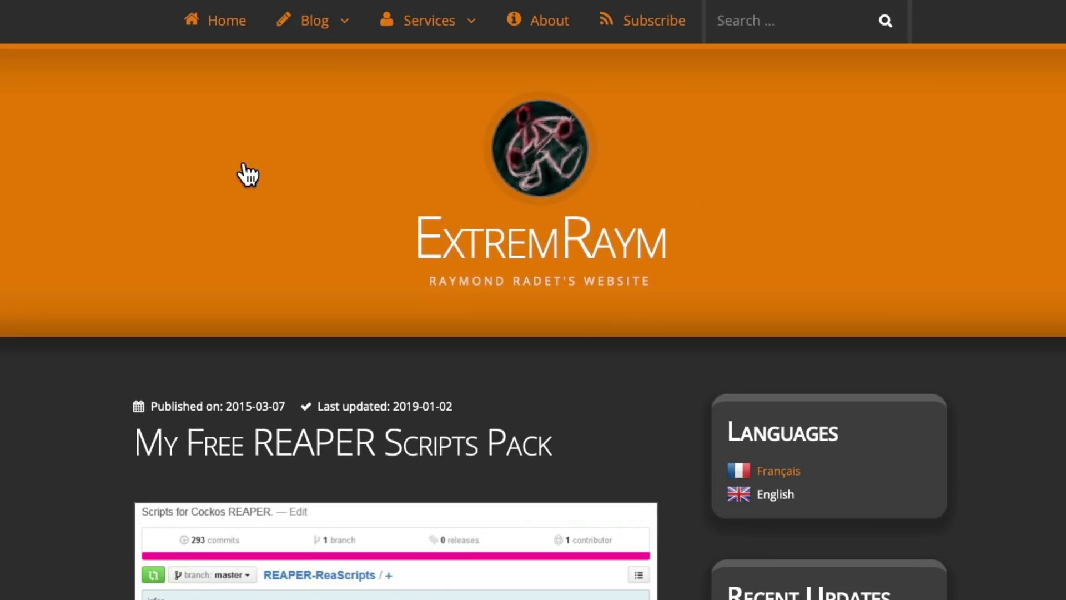
pyautogui.scroll(-2, 657, 315)
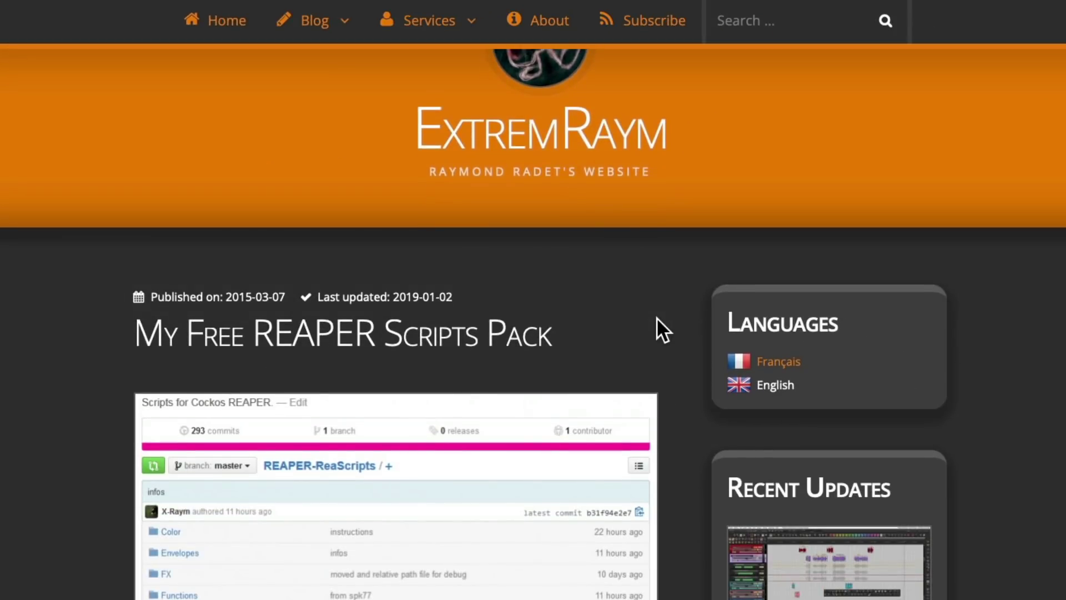
pyautogui.scroll(-8, 657, 317)
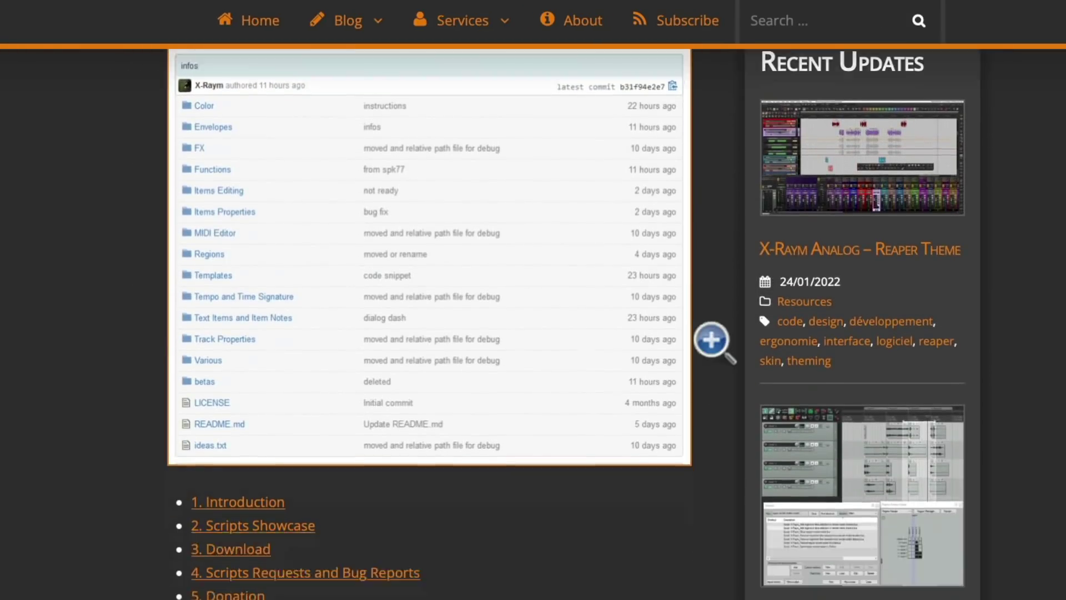
pyautogui.scroll(-10, 711, 339)
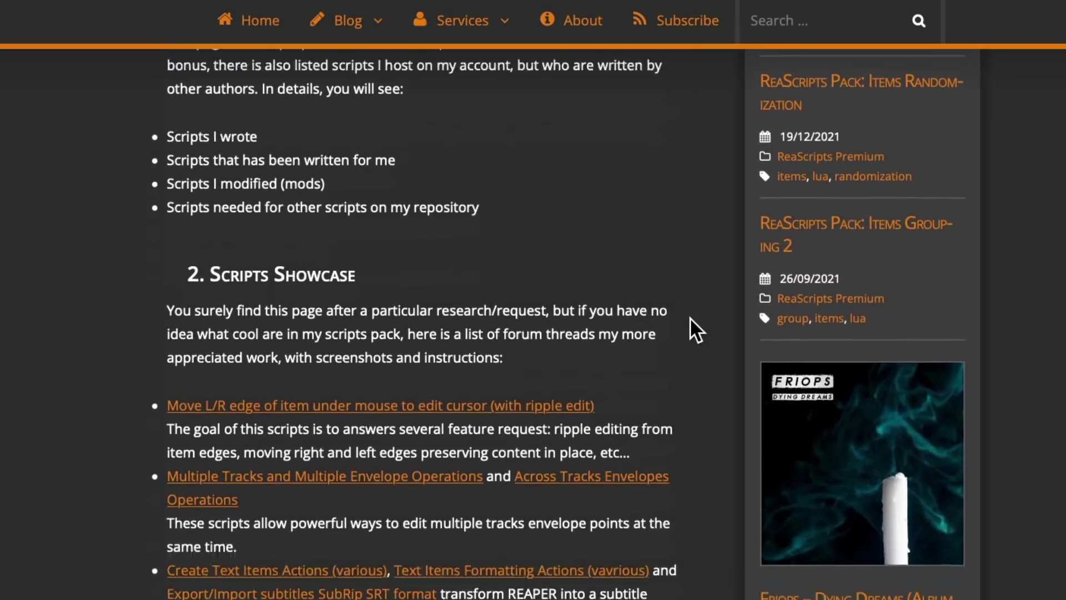
pyautogui.scroll(-11, 690, 318)
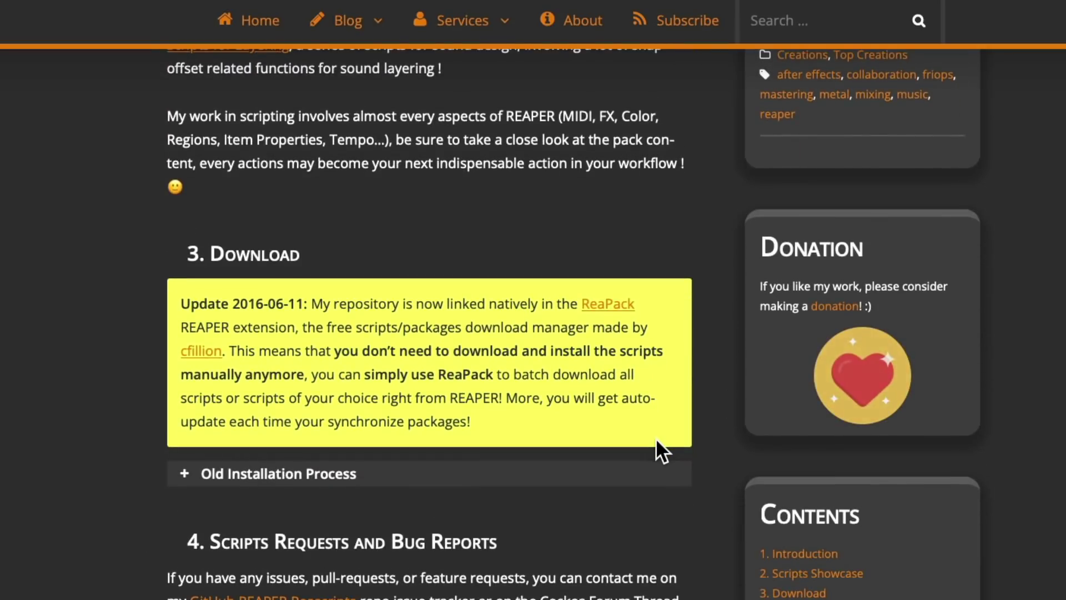
pyautogui.scroll(-2, 657, 441)
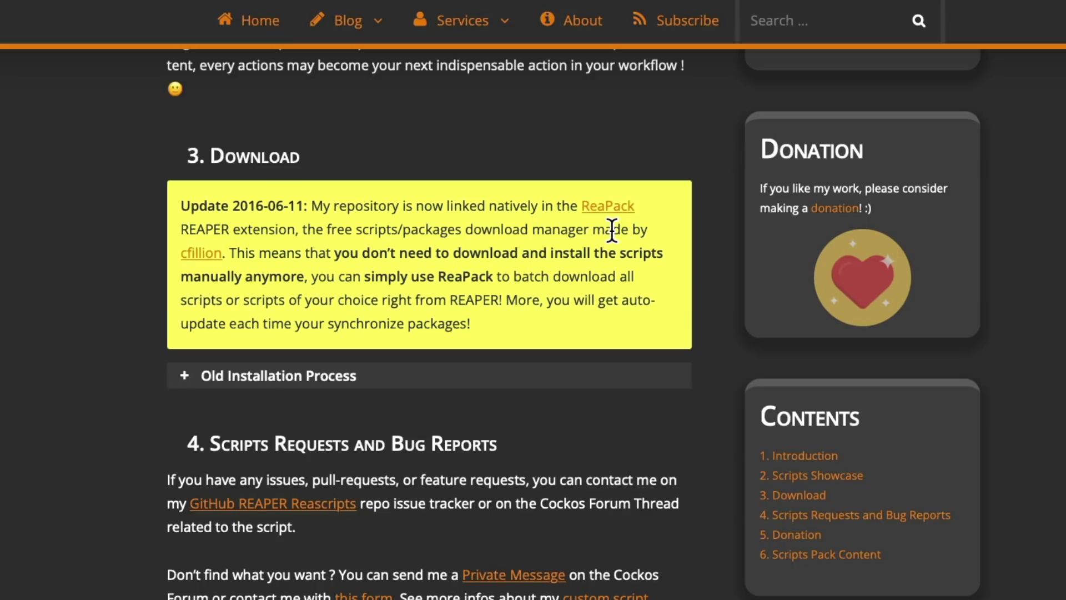
# Step: Expand Old Installation Process and download the X-Raym ReaScripts Collection archive
pyautogui.click(396, 376)
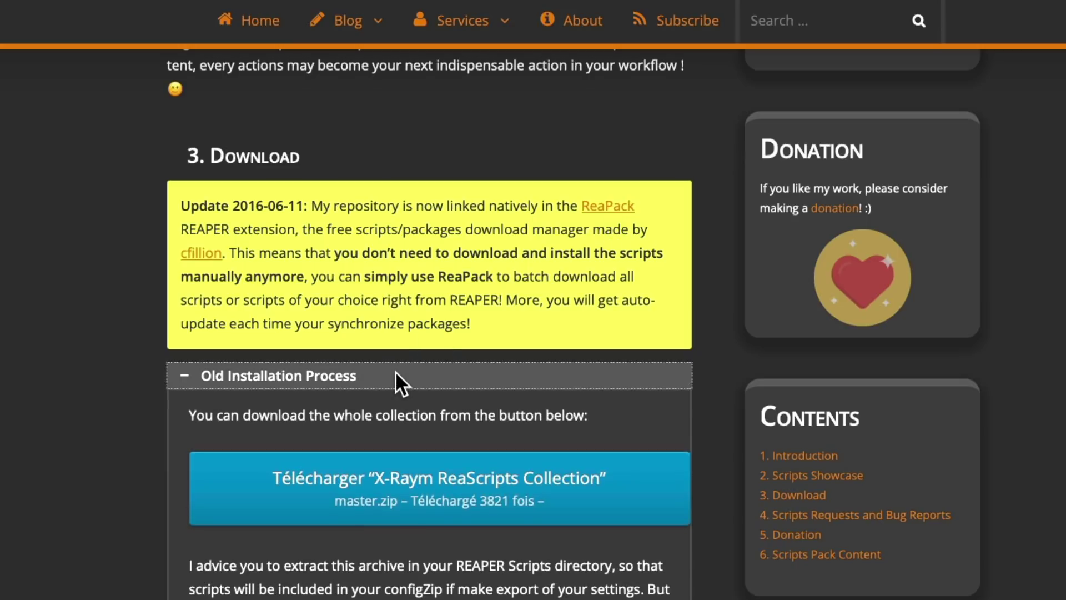
pyautogui.scroll(-3, 510, 393)
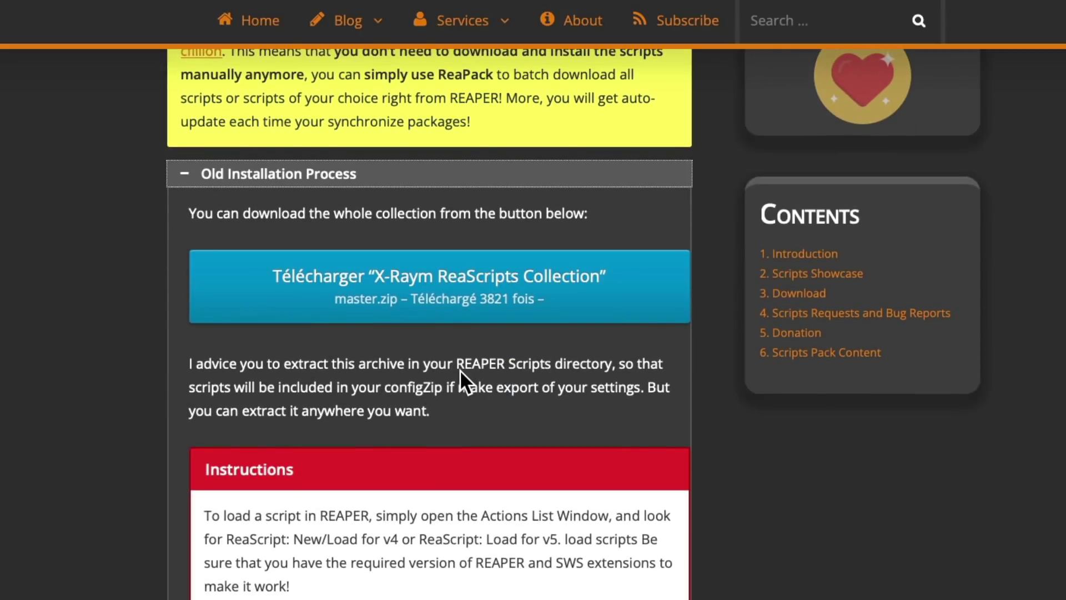
pyautogui.click(443, 293)
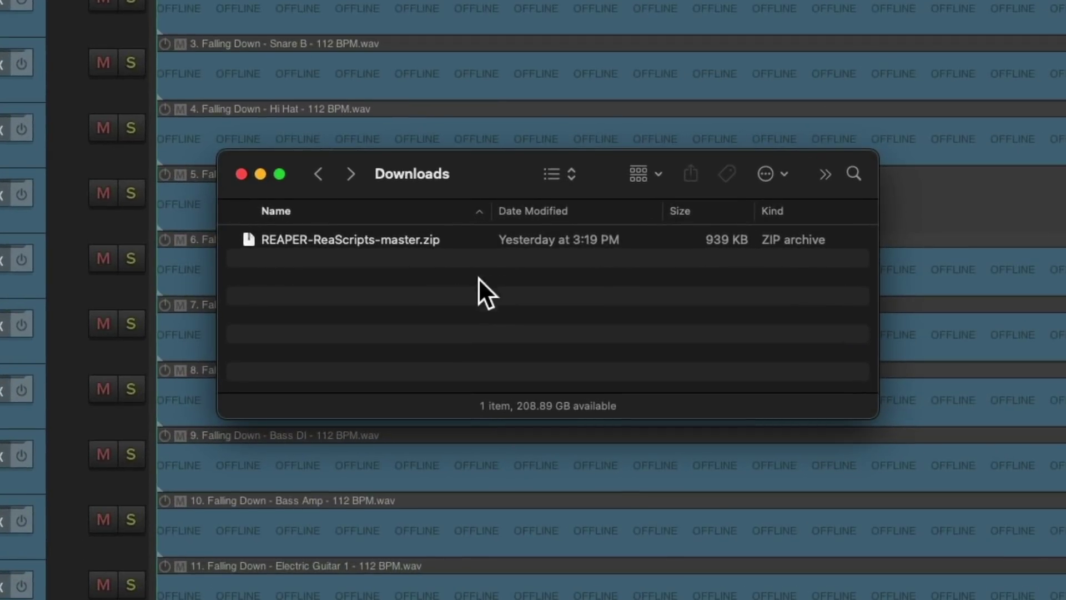
# Step: Extract REAPER-ReaScripts-master.zip in the Downloads folder
pyautogui.doubleClick(352, 242)
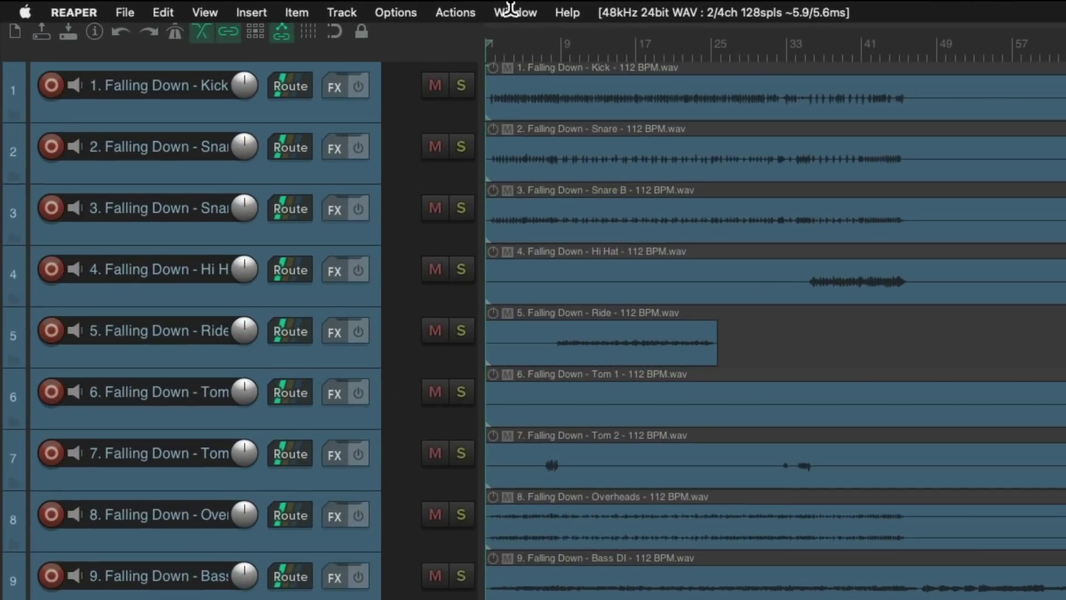
# Step: Open the Actions list and choose New action > Load ReaScript
pyautogui.click(451, 12)
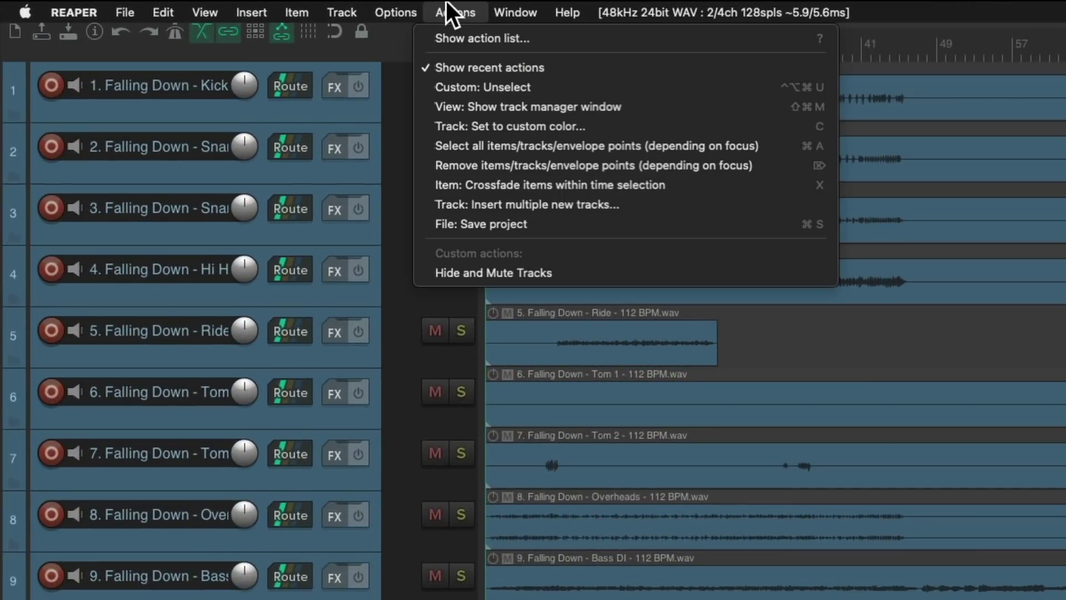
pyautogui.click(422, 39)
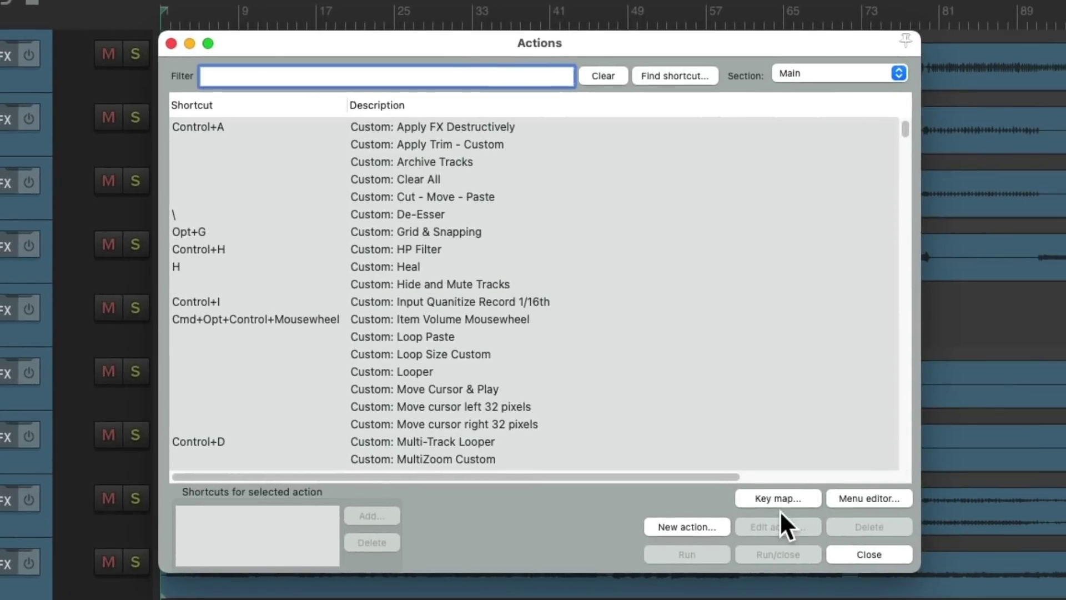
pyautogui.click(713, 525)
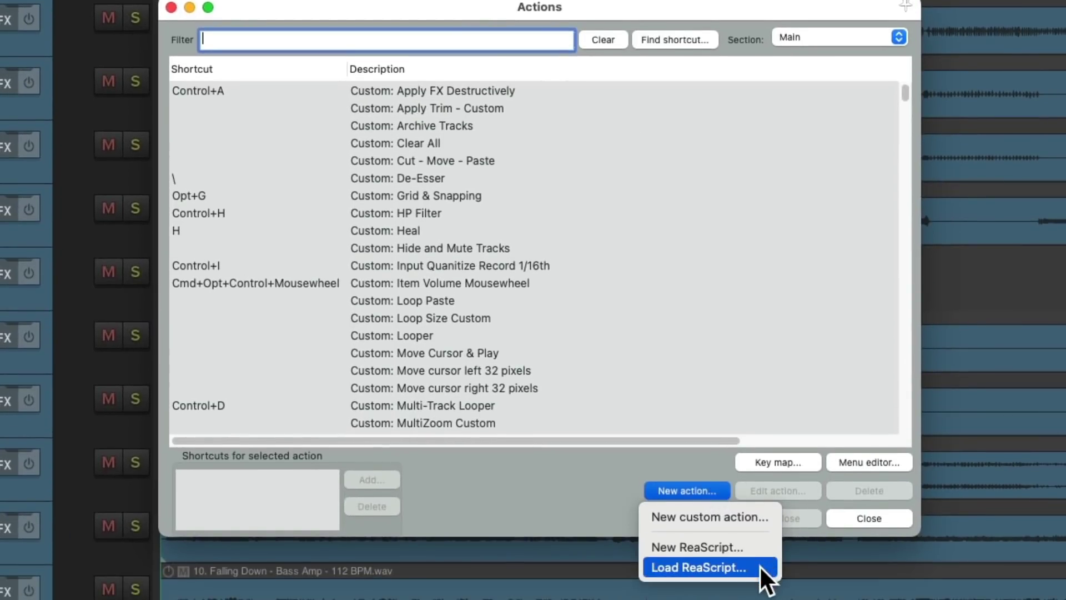
pyautogui.click(759, 565)
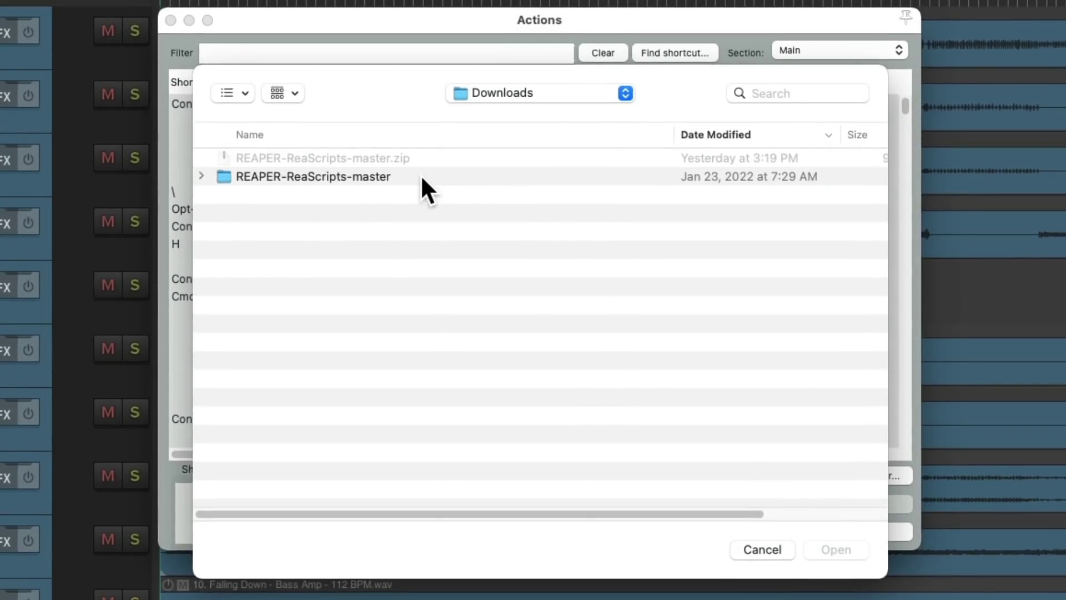
# Step: Load X-Raym_Search and replace in selected tracks names.lua from REAPER-ReaScripts-master/Track Properties
pyautogui.doubleClick(360, 176)
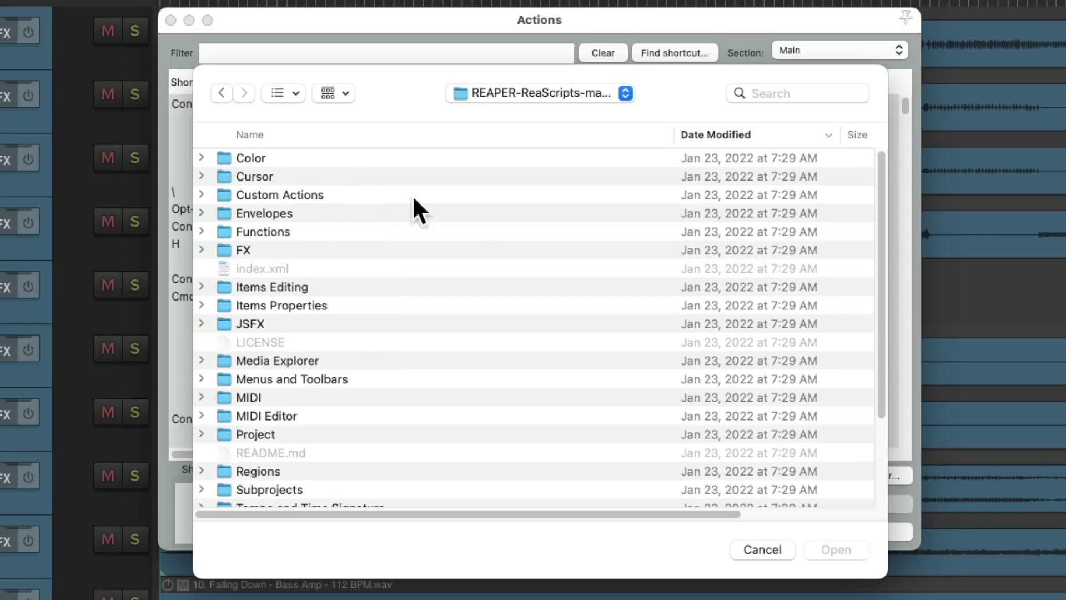
pyautogui.scroll(-5, 508, 283)
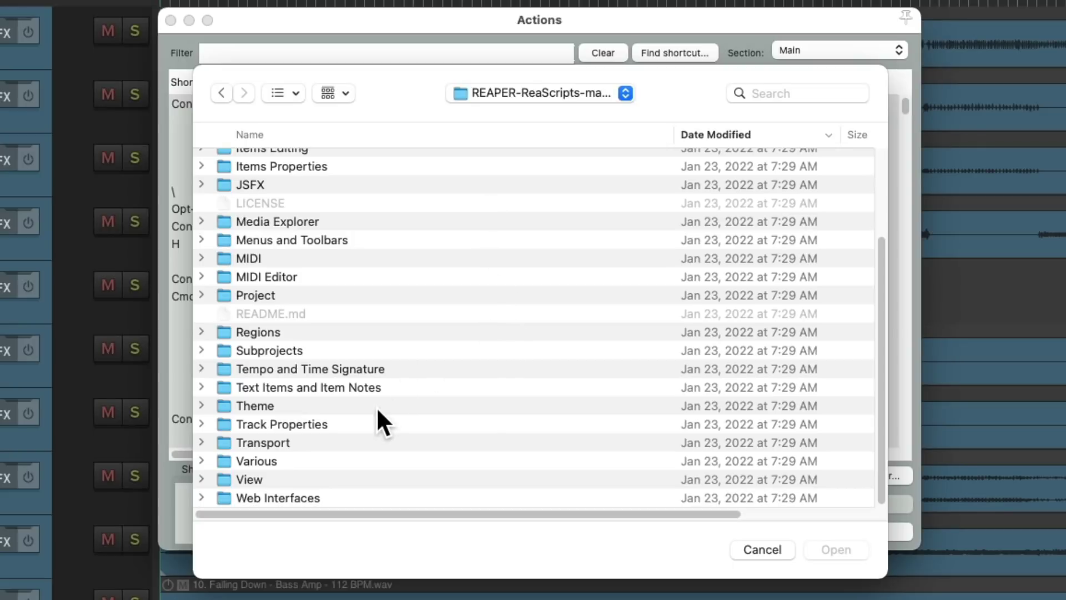
pyautogui.doubleClick(351, 424)
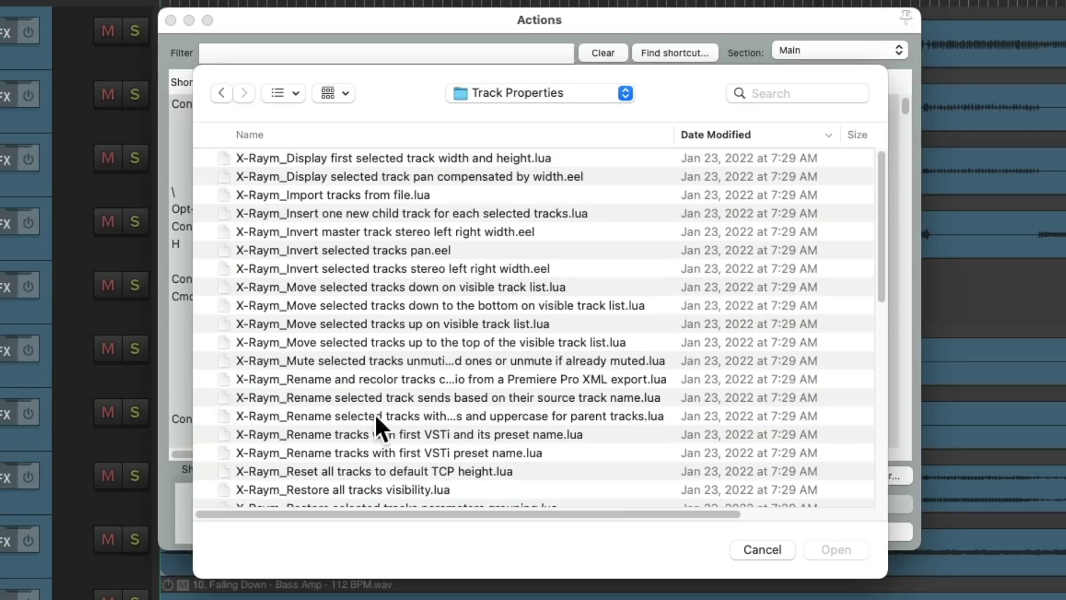
pyautogui.scroll(-10, 573, 283)
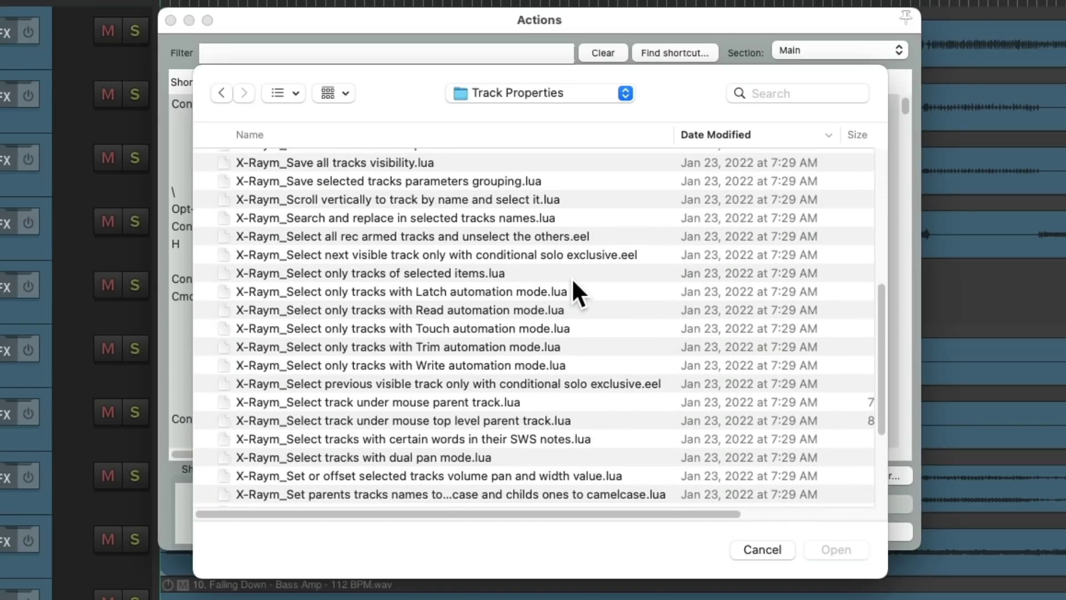
pyautogui.click(422, 218)
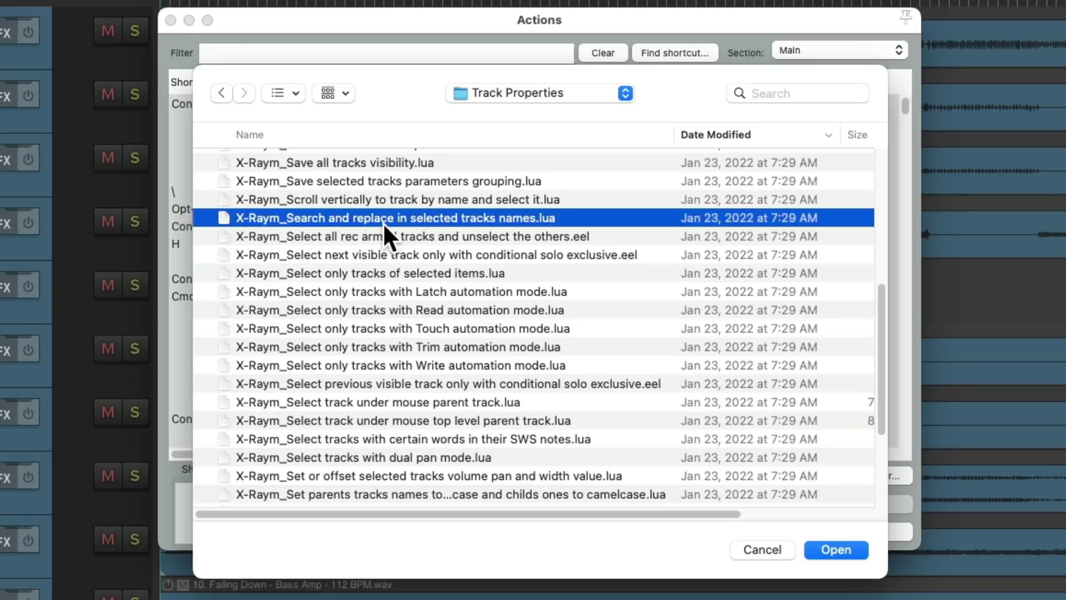
pyautogui.doubleClick(464, 218)
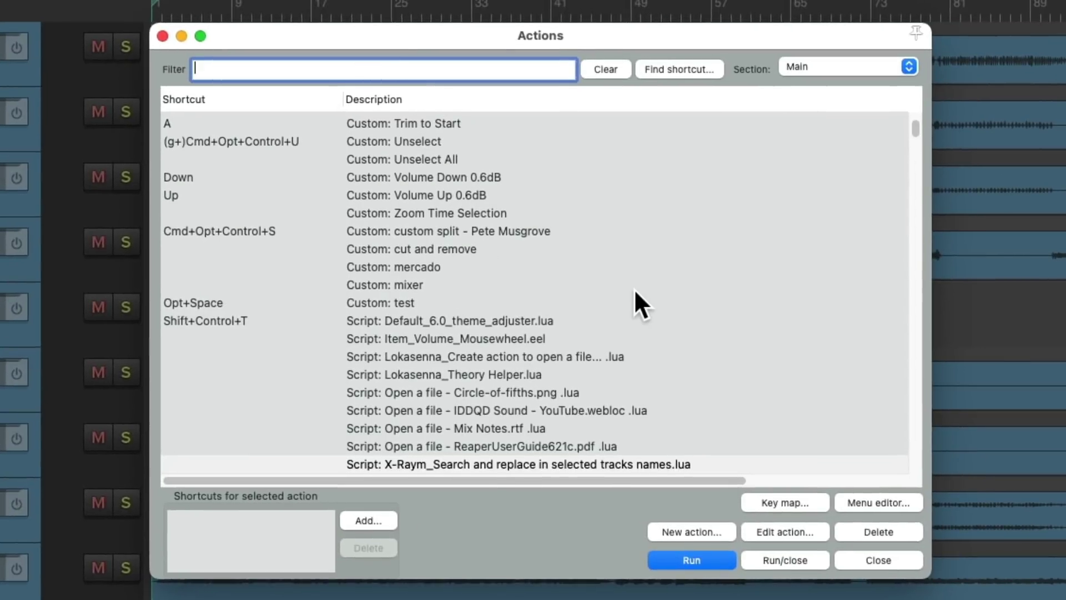
pyautogui.scroll(-5, 634, 288)
# Step: Assign Cmd+Opt+Control+R as the search-and-replace script's keyboard shortcut
pyautogui.click(584, 317)
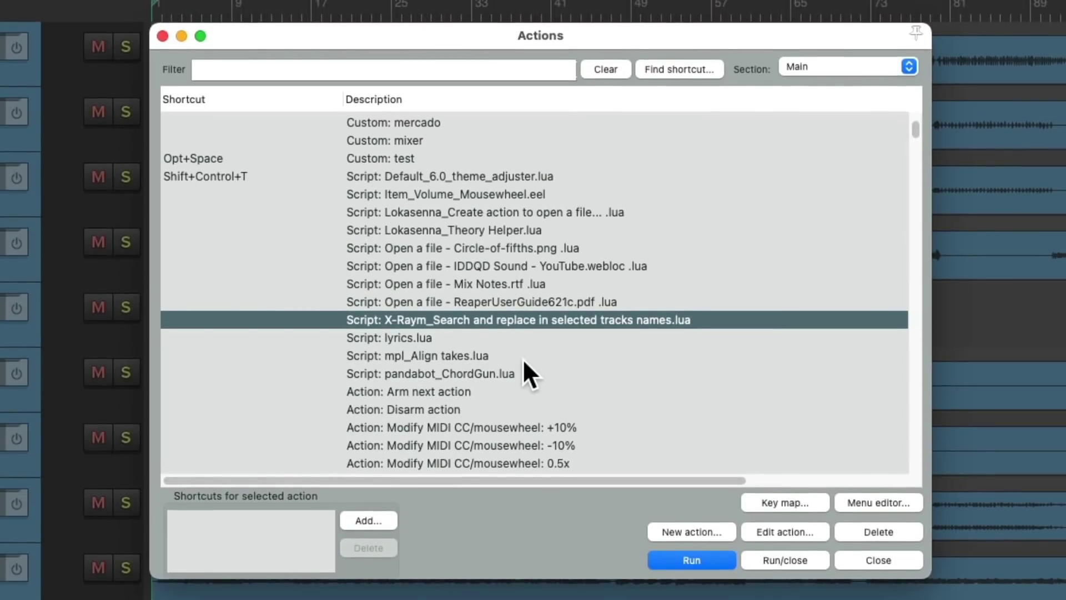
pyautogui.click(367, 521)
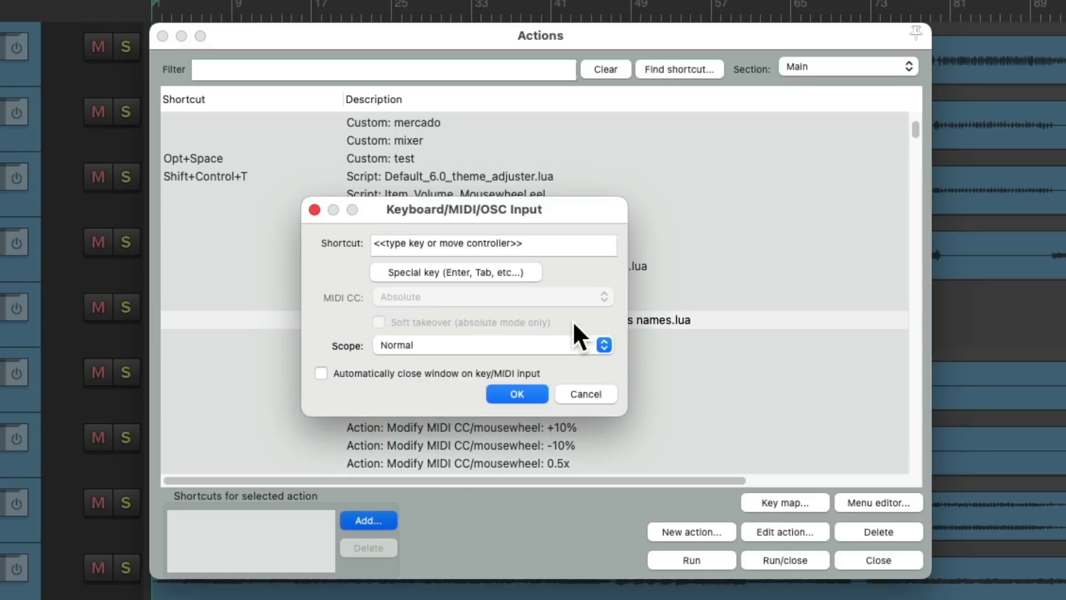
pyautogui.press('ctrl+alt+super+r')
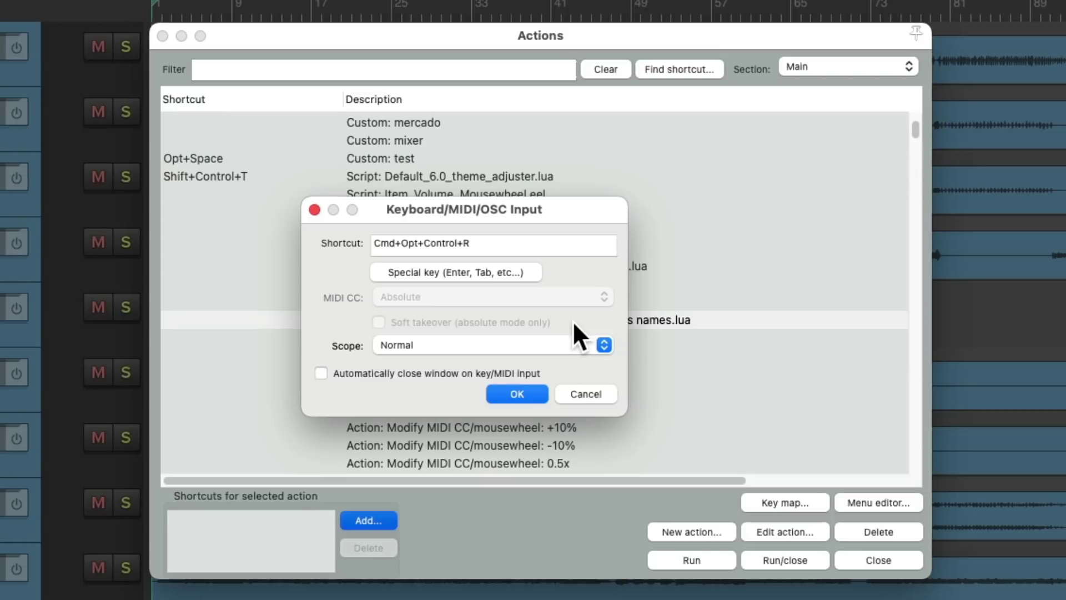
# Step: Confirm the shortcut, close the Actions list, and select all tracks
pyautogui.click(522, 394)
pyautogui.press('Escape')
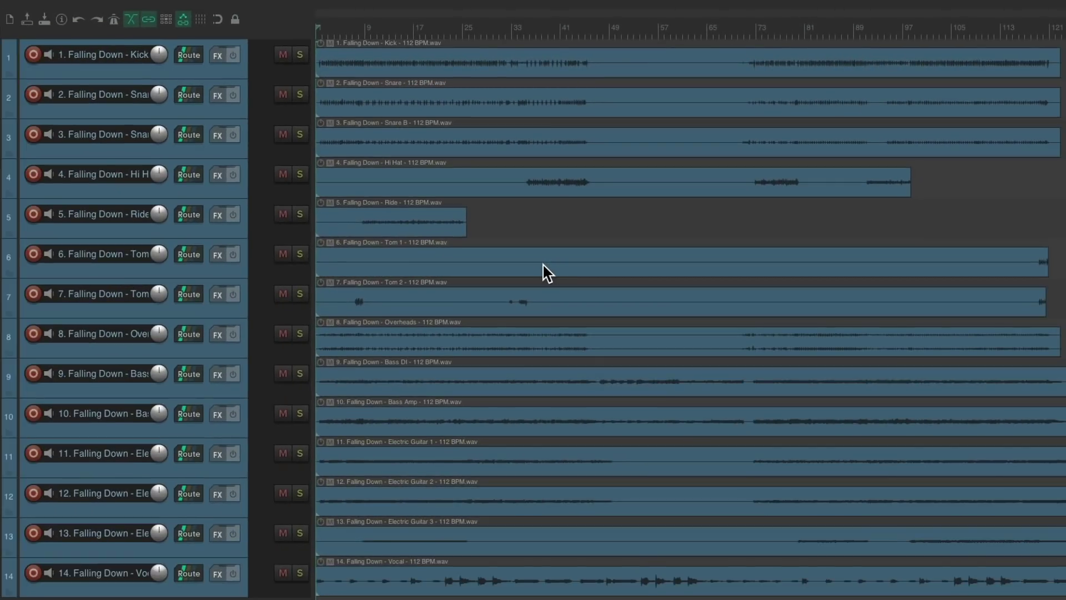
pyautogui.click(226, 69)
pyautogui.hotkey('ctrl', 'a')
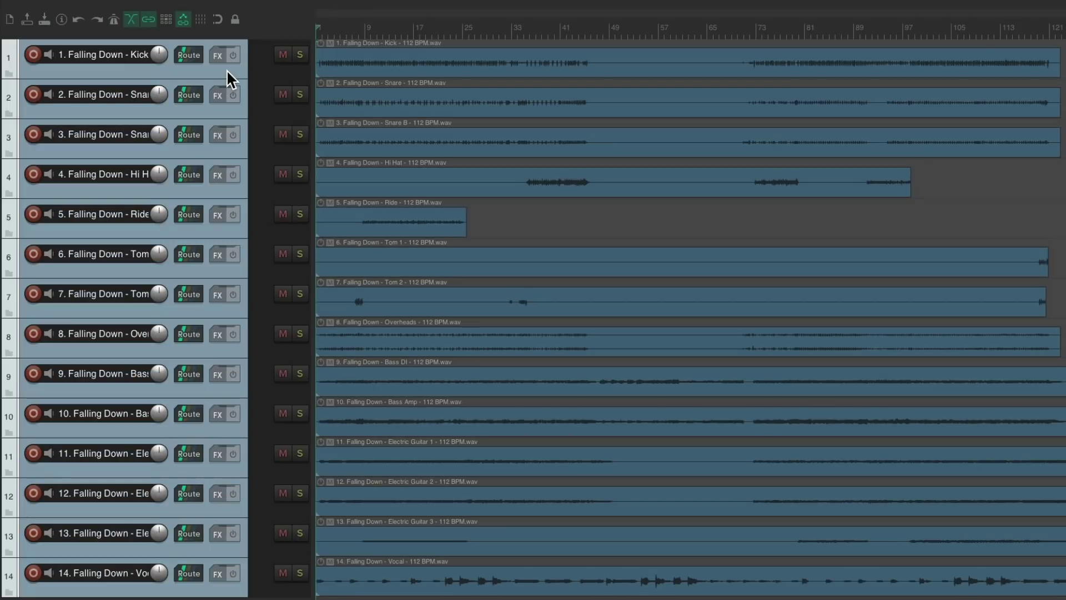
# Step: Run the script to replace 'Falling Down' with /del in every track name
pyautogui.hotkey('ctrl', 'shift', 'r')
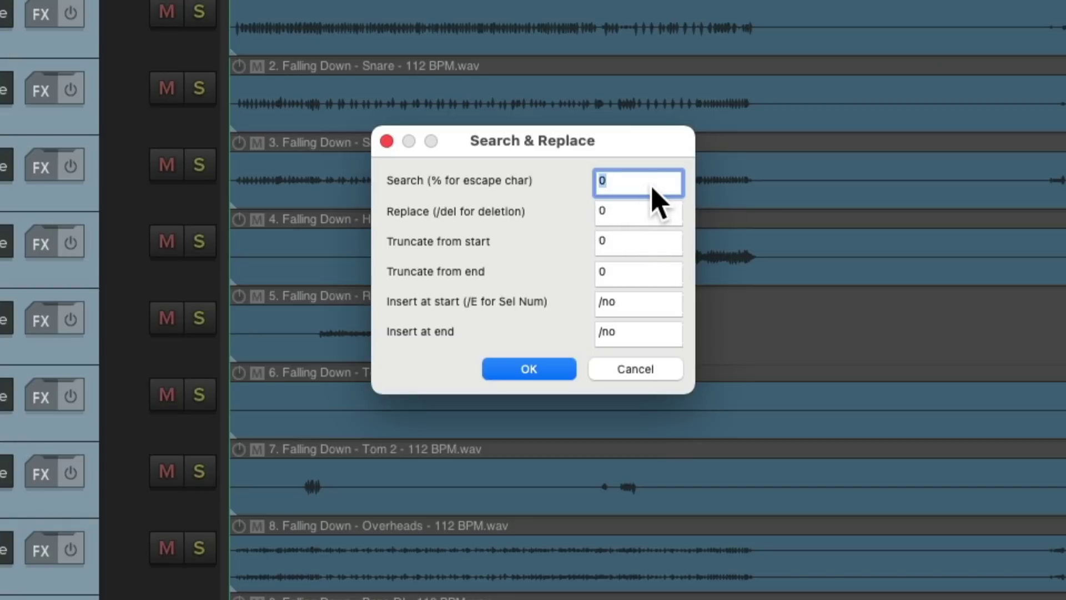
pyautogui.write('Falling Down')
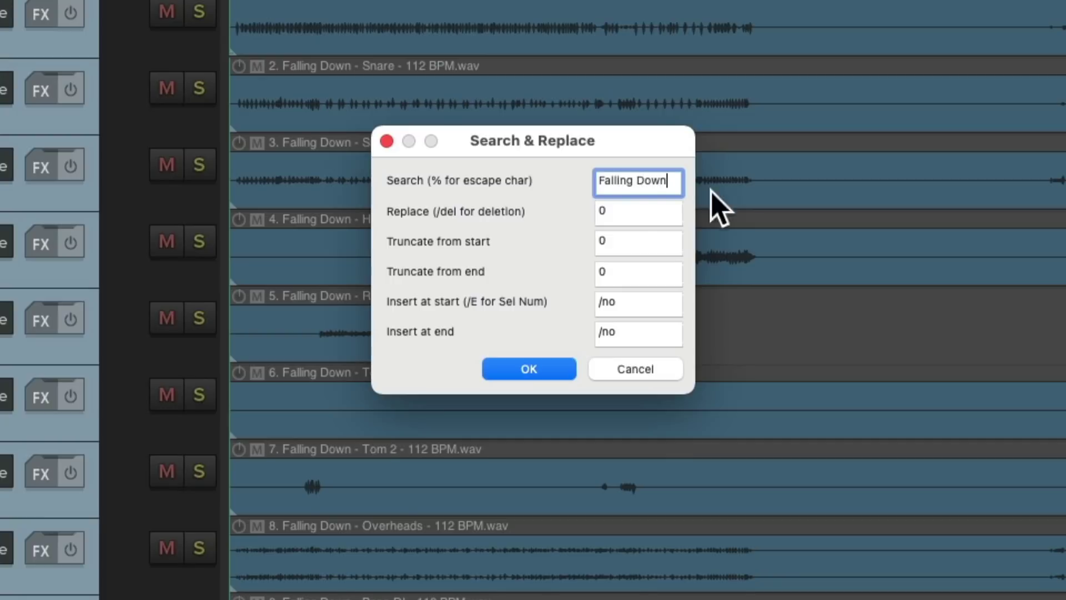
pyautogui.press('Tab')
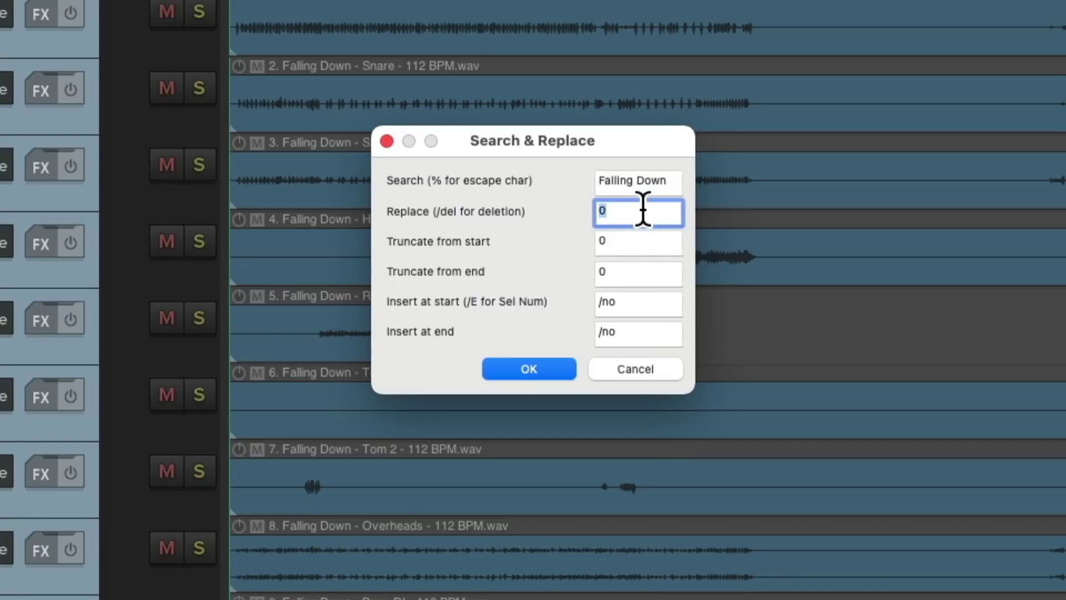
pyautogui.write('/del')
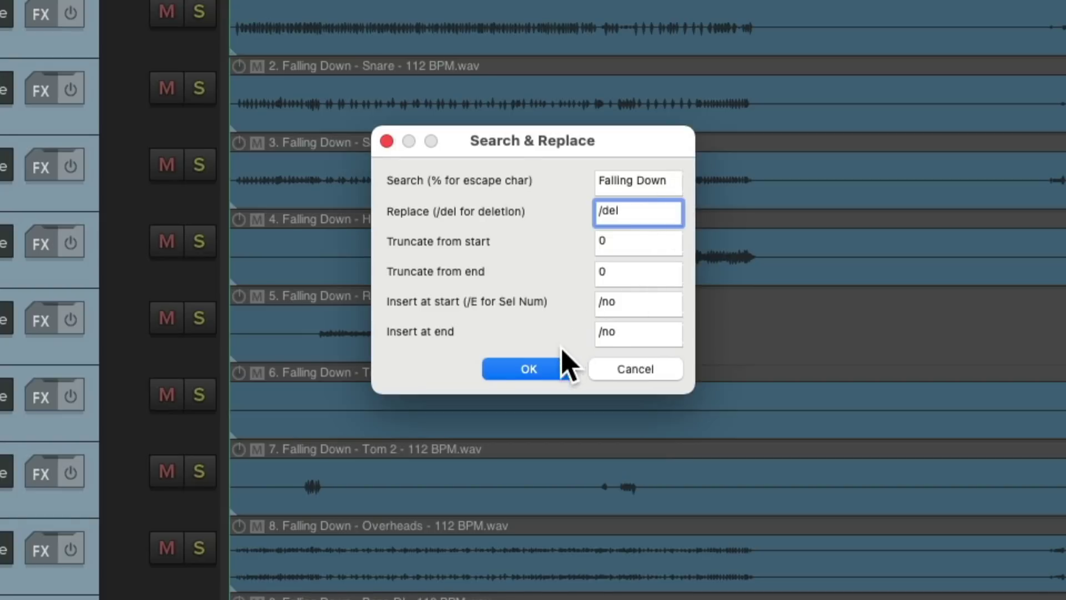
pyautogui.click(562, 366)
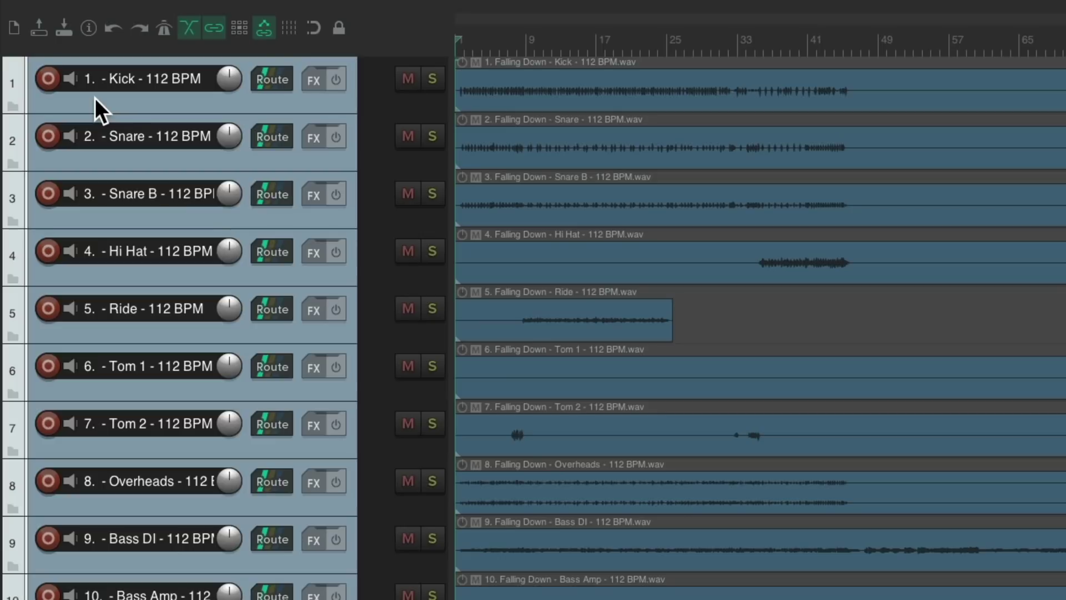
# Step: Run the script again, truncating 6 characters from the start of the selected track names
pyautogui.hotkey('ctrl', 'shift', 'r')
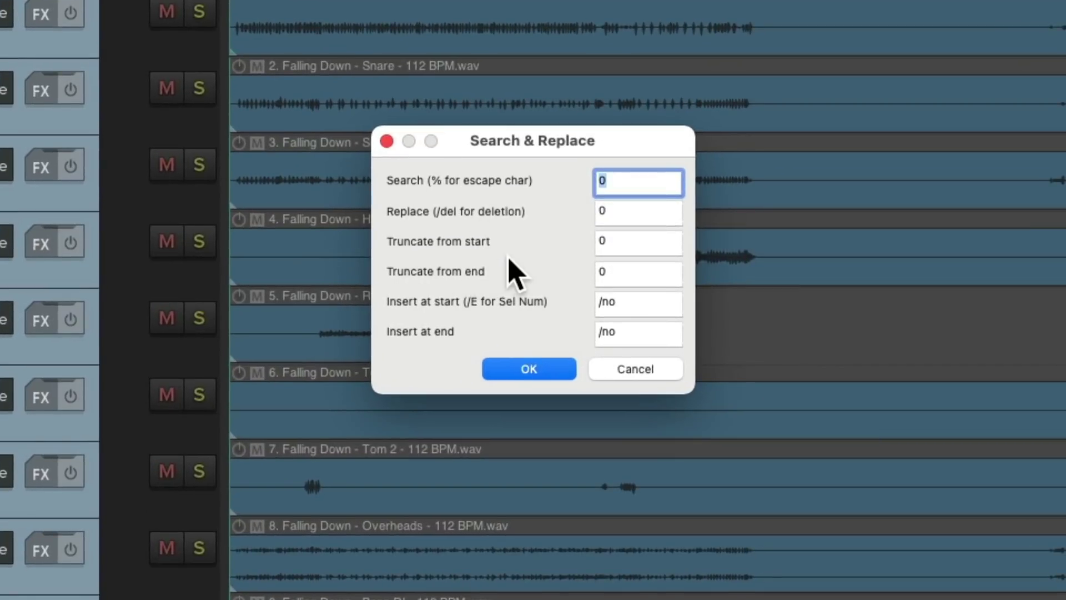
pyautogui.click(655, 242)
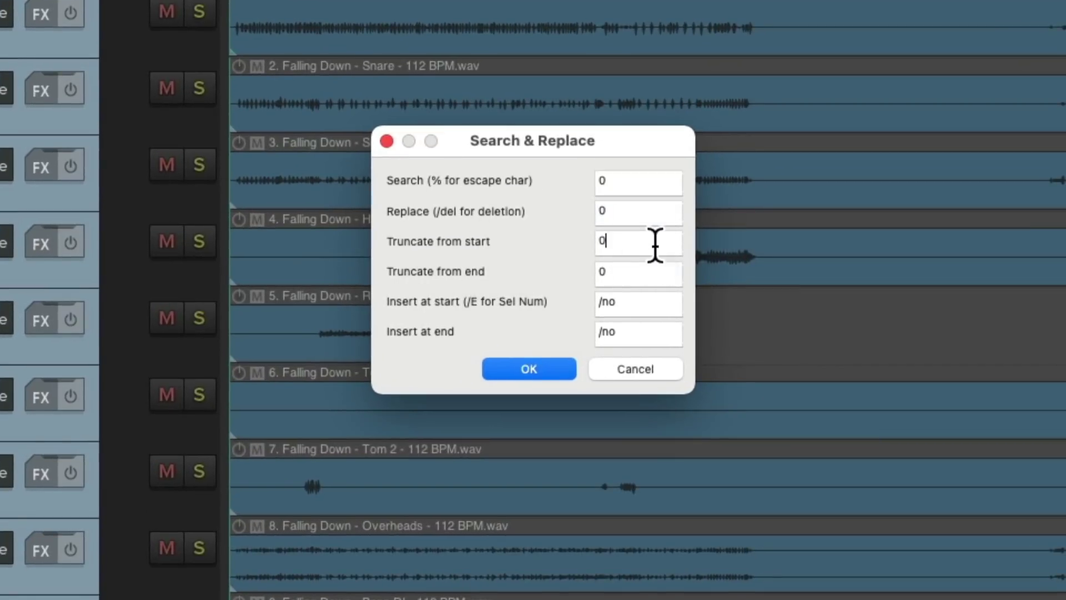
pyautogui.write('6')
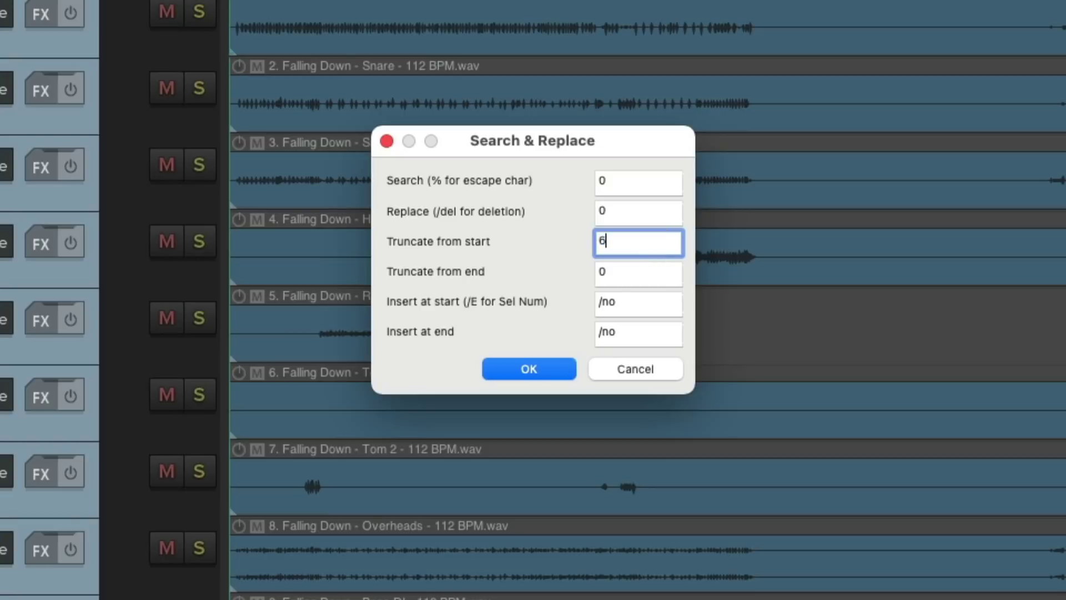
pyautogui.click(556, 373)
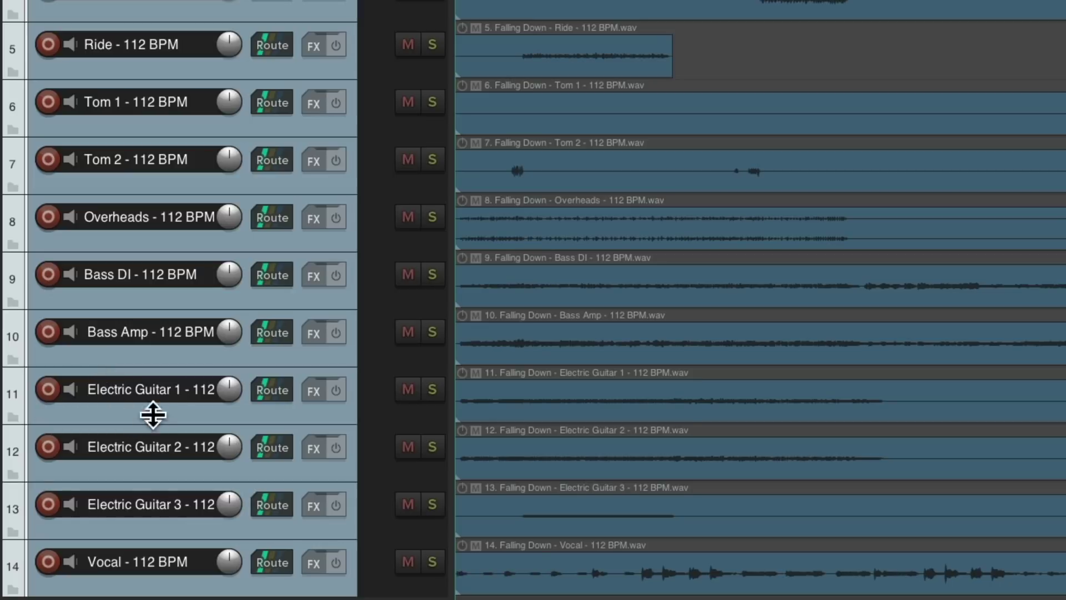
# Step: Select Bass Amp through Vocal and truncate 1 more leading character from their names
pyautogui.click(147, 356)
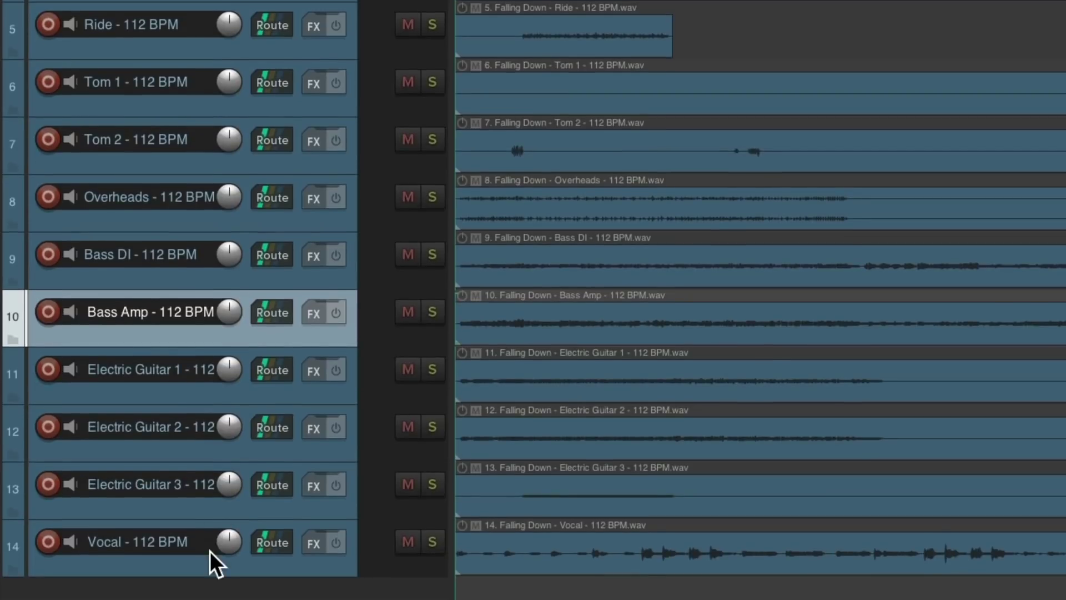
pyautogui.keyDown('shift'); pyautogui.click(206, 582); pyautogui.keyUp('shift')
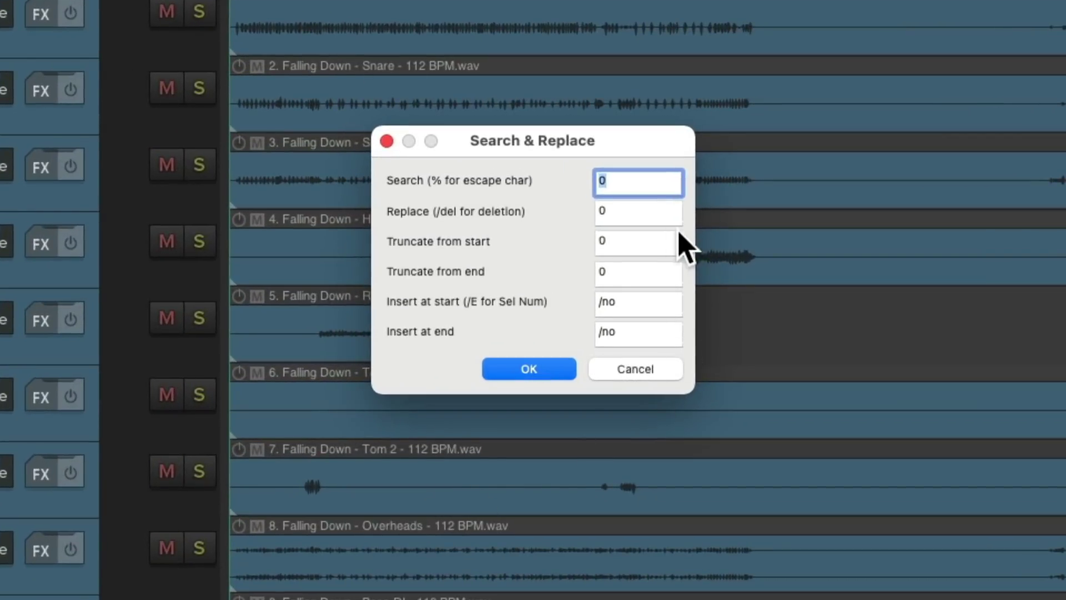
pyautogui.doubleClick(535, 172)
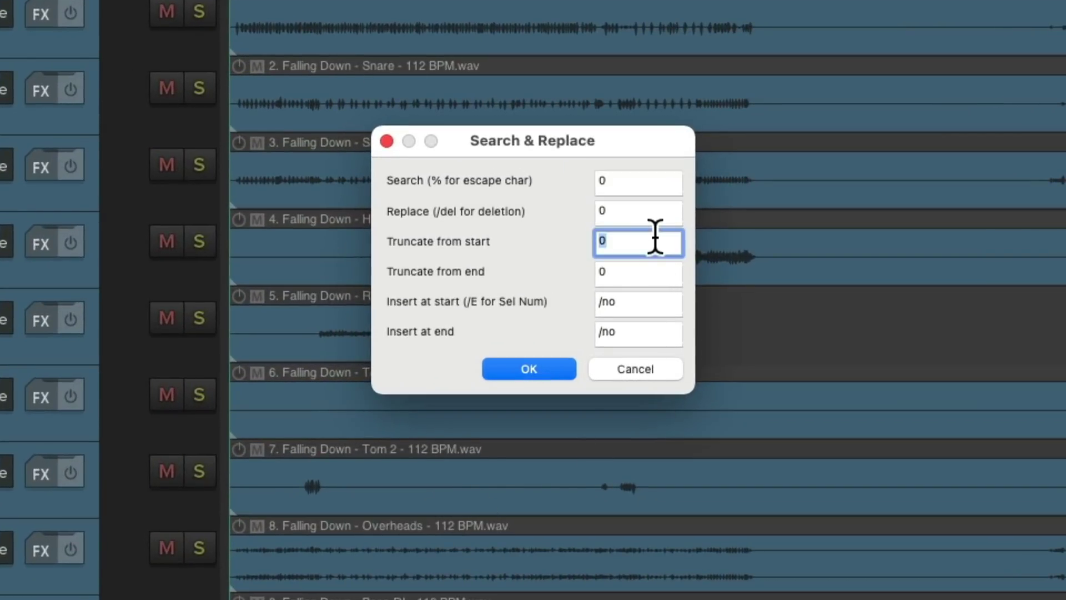
pyautogui.write('1')
pyautogui.press('Return')
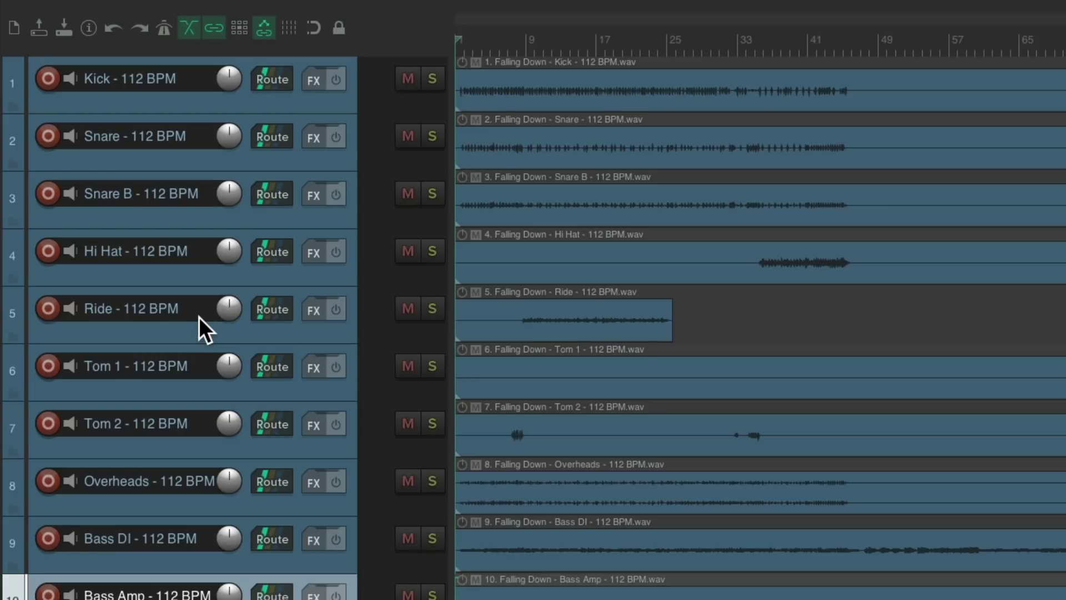
# Step: On all tracks, search '112 BPM', replace with '/del' and truncate 4 from the end
pyautogui.hotkey('ctrl', 'a')
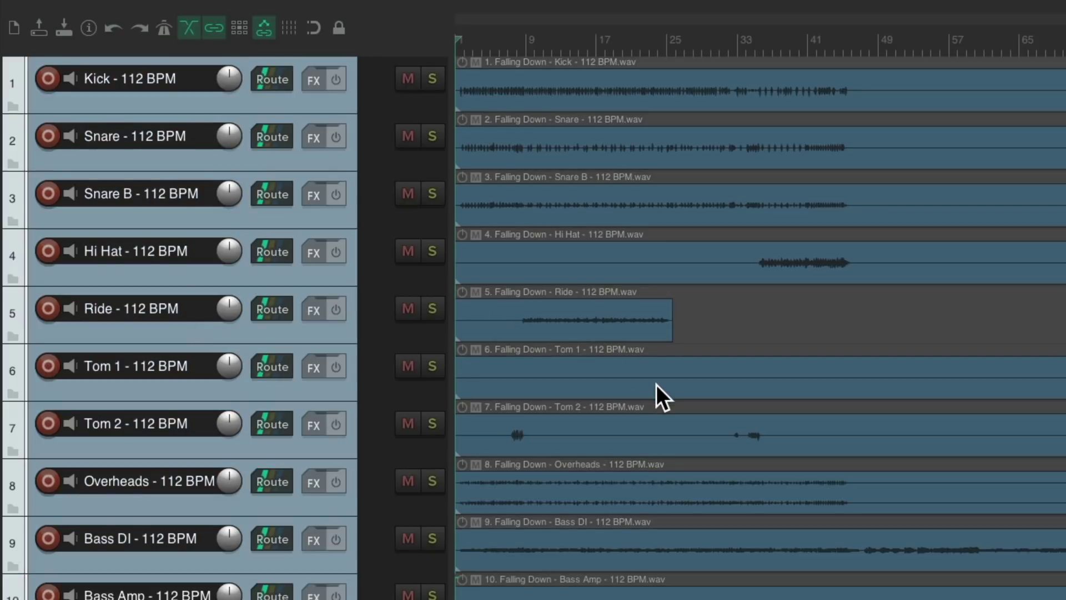
pyautogui.press('F2')
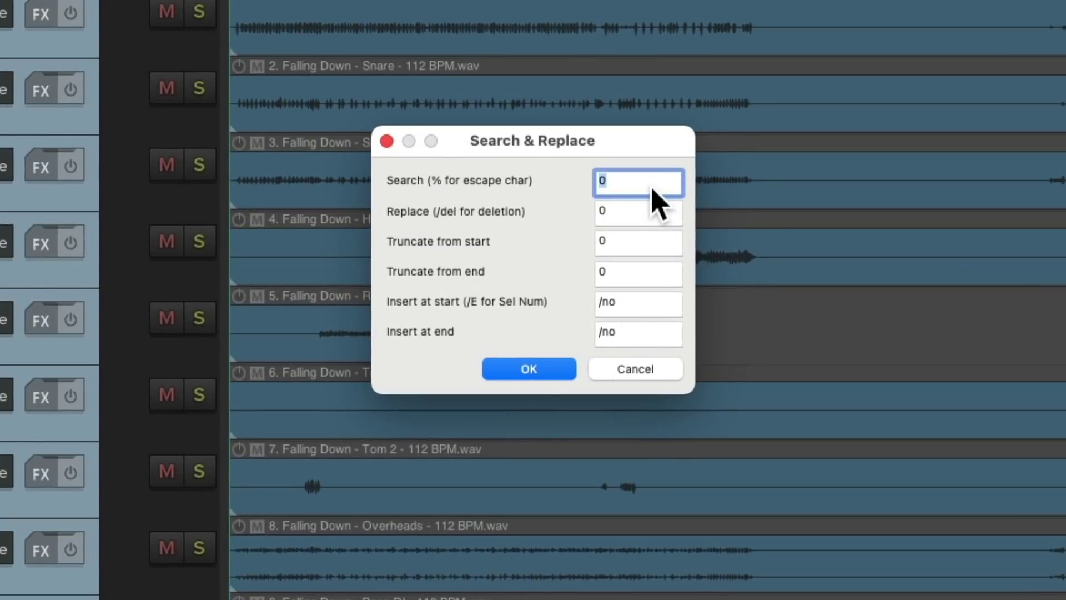
pyautogui.write('112 BPM')
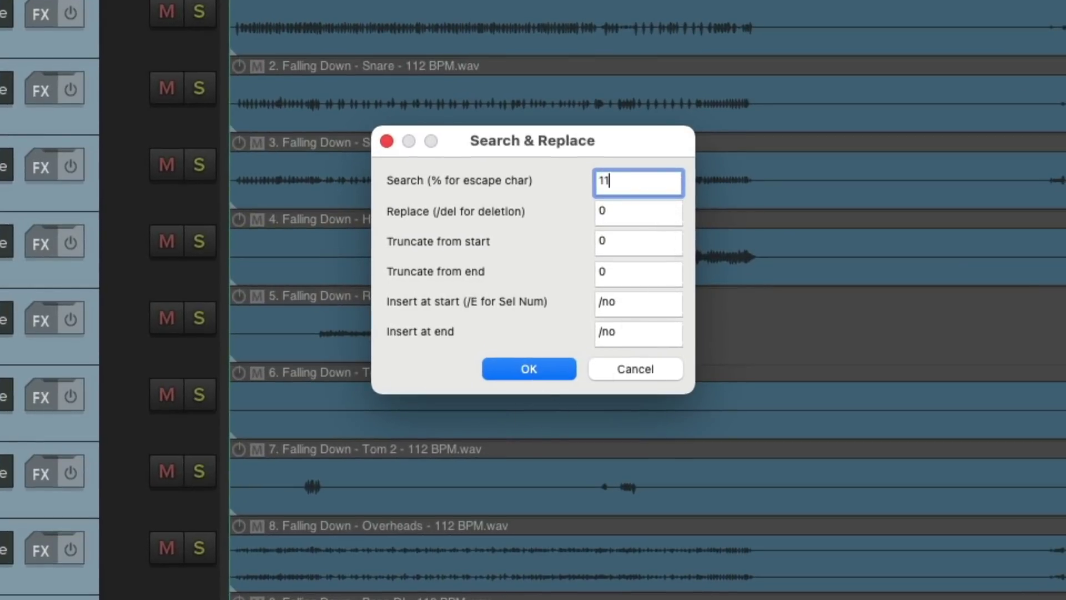
pyautogui.click(655, 215)
pyautogui.press('BackSpace')
pyautogui.write('/de')
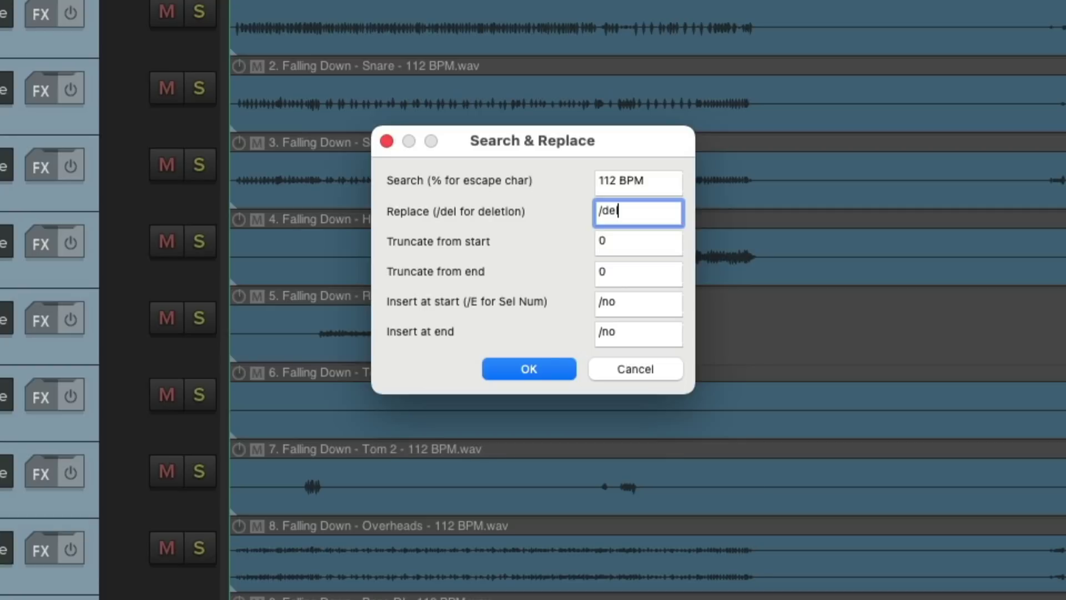
pyautogui.write('l')
pyautogui.click(644, 276)
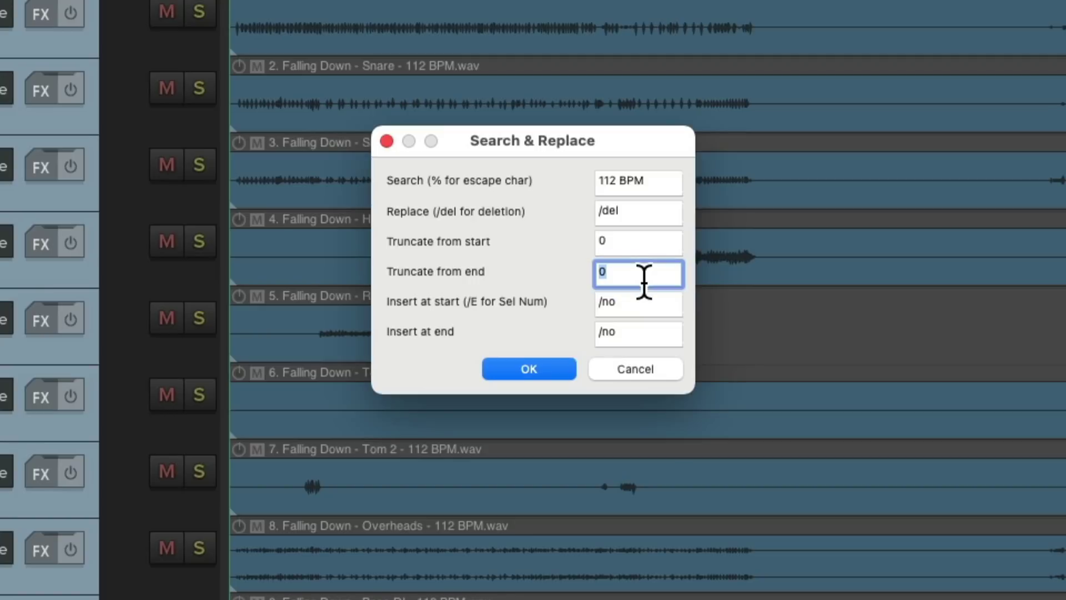
pyautogui.write('4')
pyautogui.press('Return')
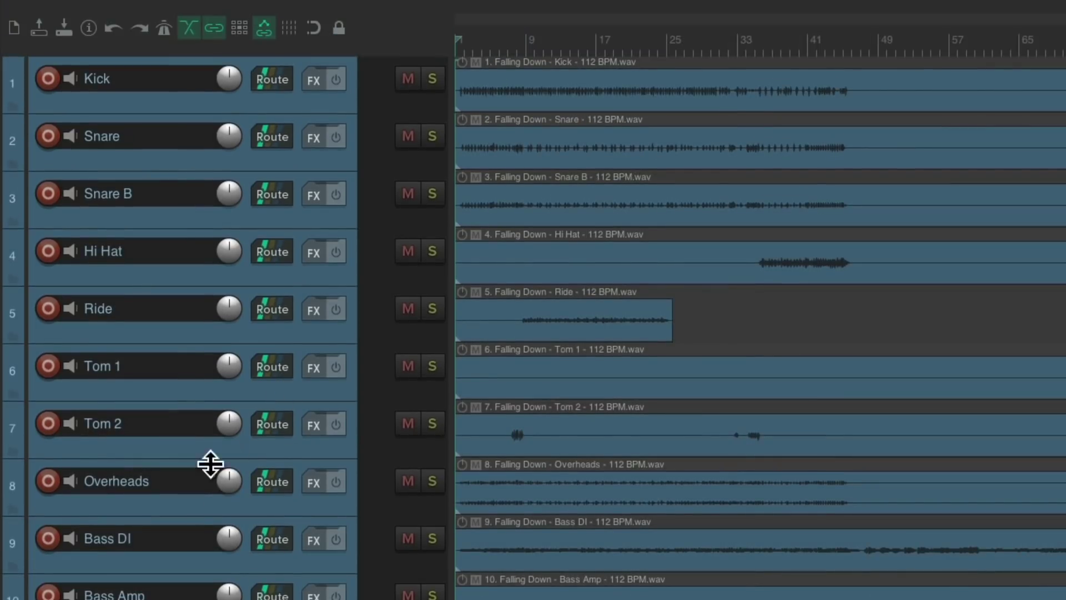
# Step: Select tracks Kick through Overheads and append '- Drums' to their names
pyautogui.click(172, 512)
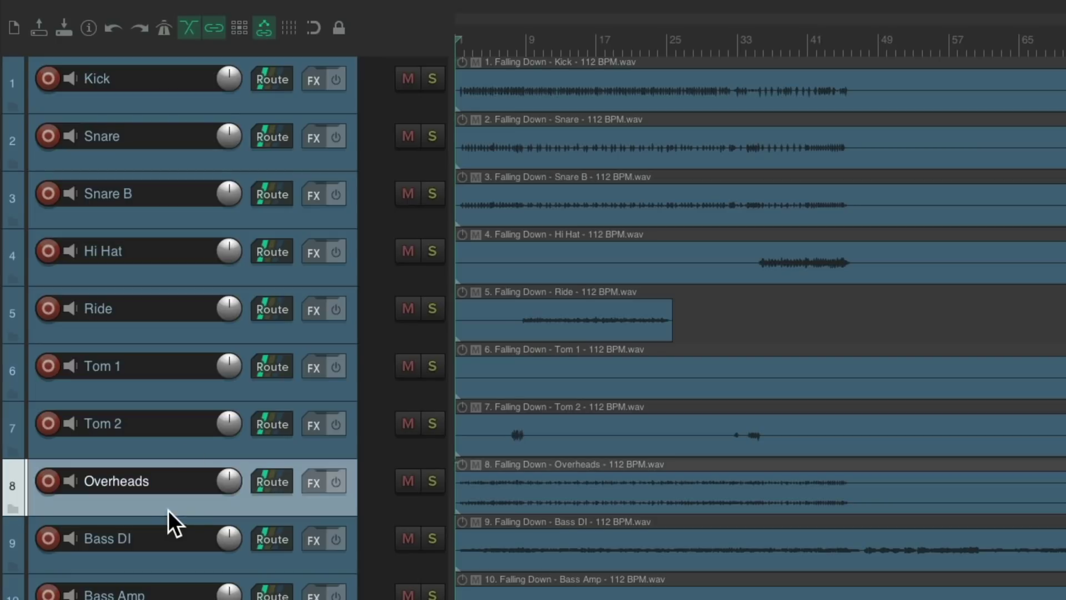
pyautogui.keyDown('shift'); pyautogui.click(175, 102); pyautogui.keyUp('shift')
pyautogui.press('F2')
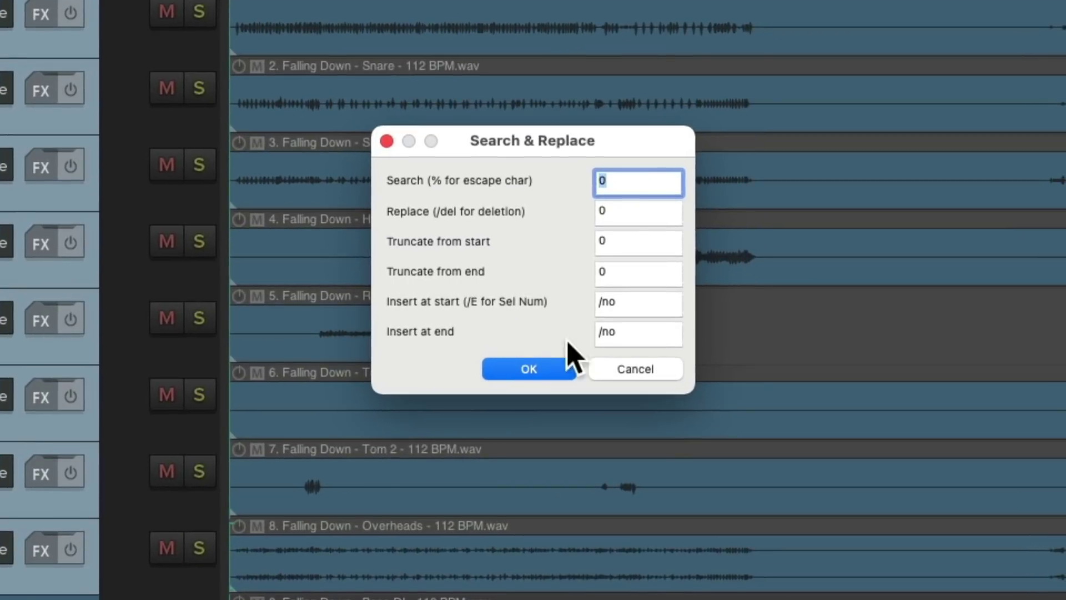
pyautogui.click(662, 343)
pyautogui.write('- ')
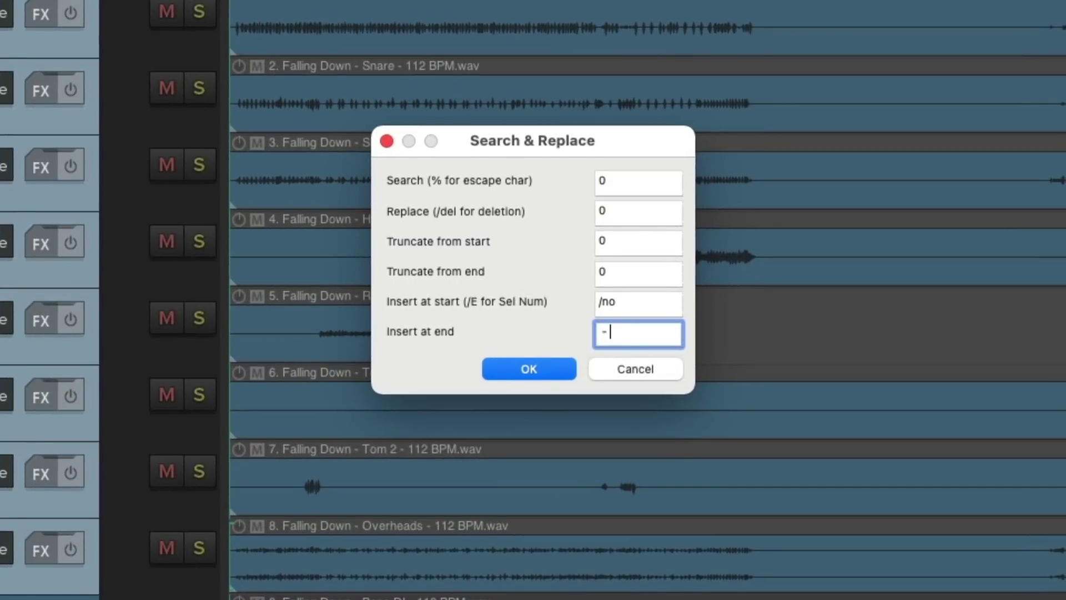
pyautogui.write('Drums')
pyautogui.click(561, 368)
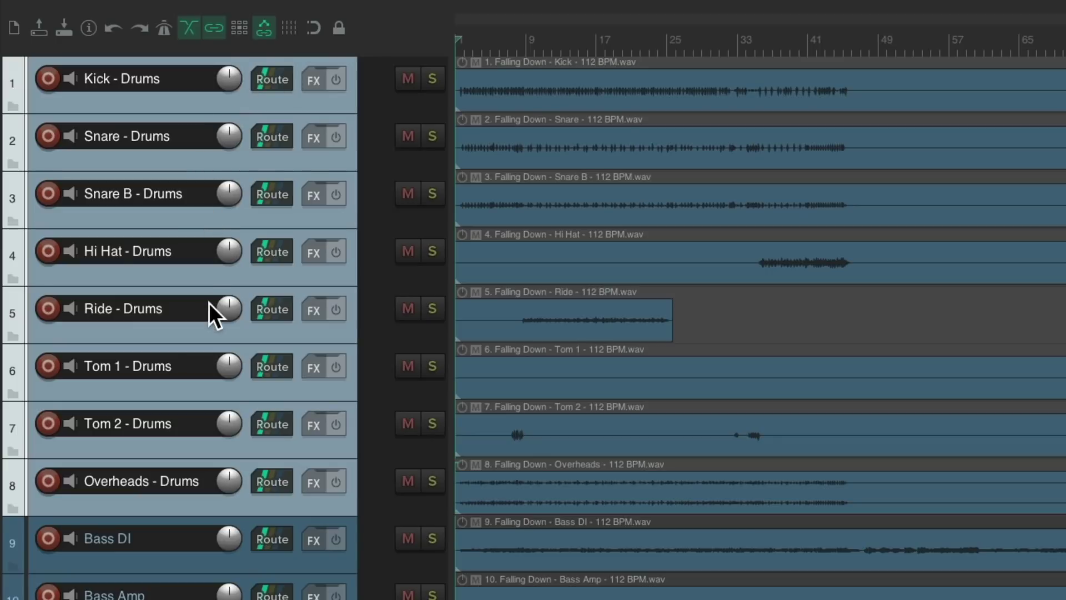
# Step: Undo the ' - Drums' ending, then apply '/E.' in Insert at start to number the track names
pyautogui.hotkey('ctrl', 'z')
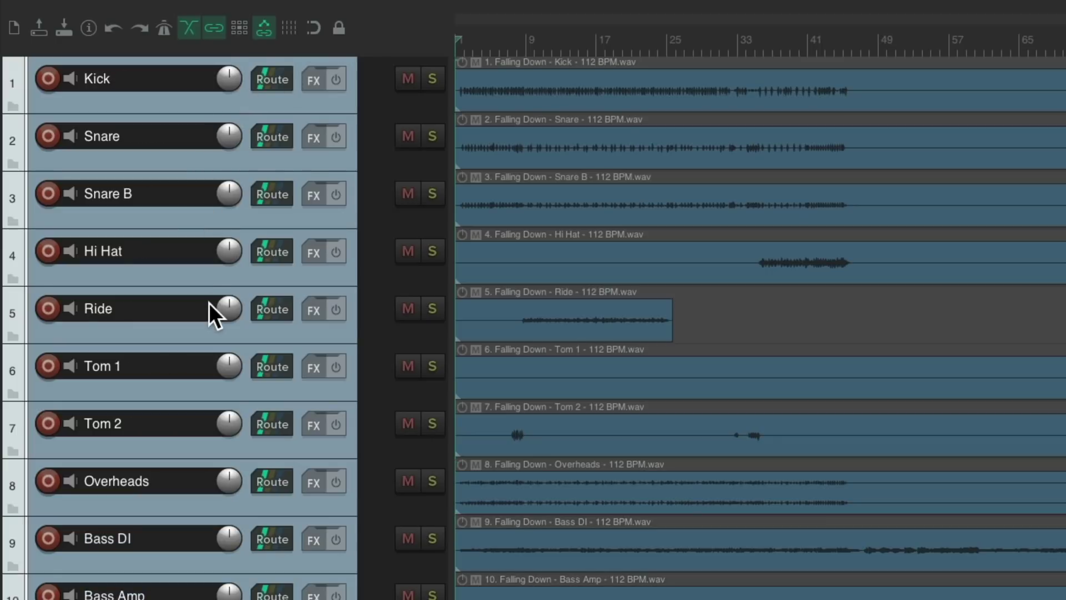
pyautogui.hotkey('ctrl', 'shift', 'r')
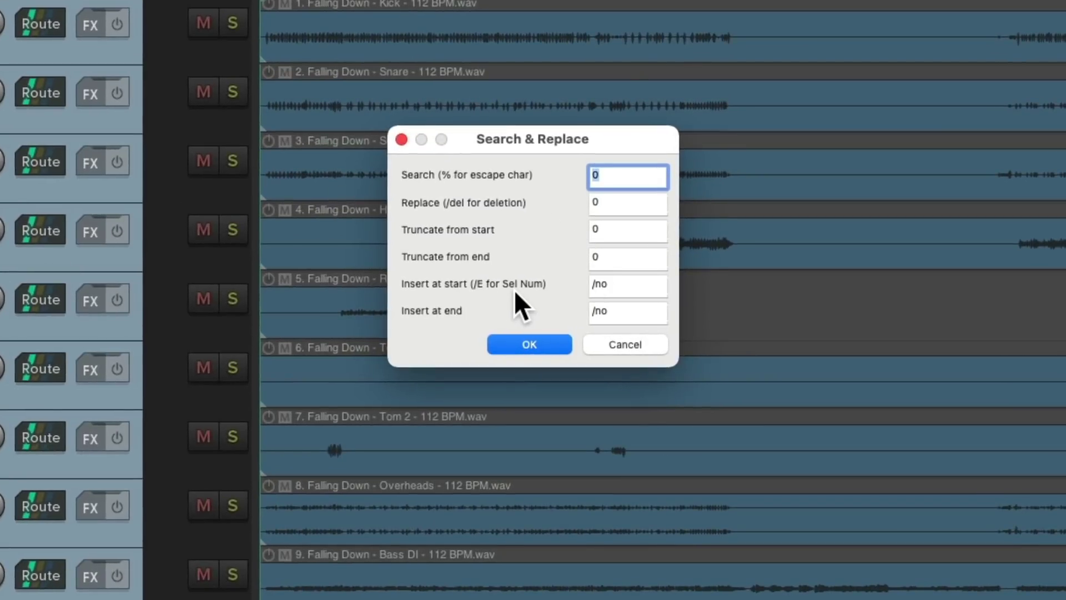
pyautogui.click(645, 285)
pyautogui.write('/E.')
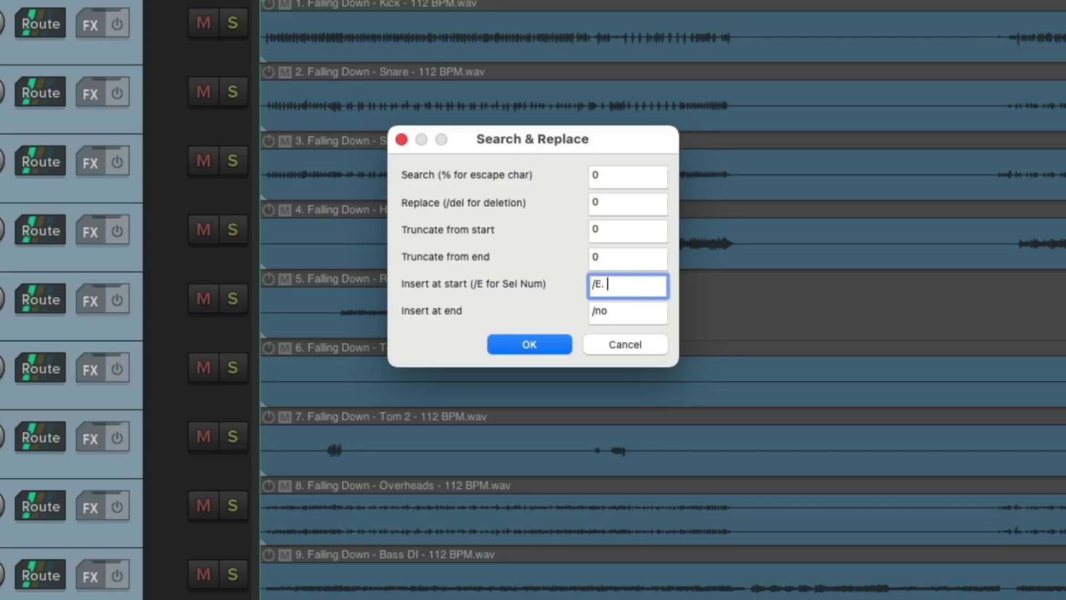
pyautogui.press('Return')
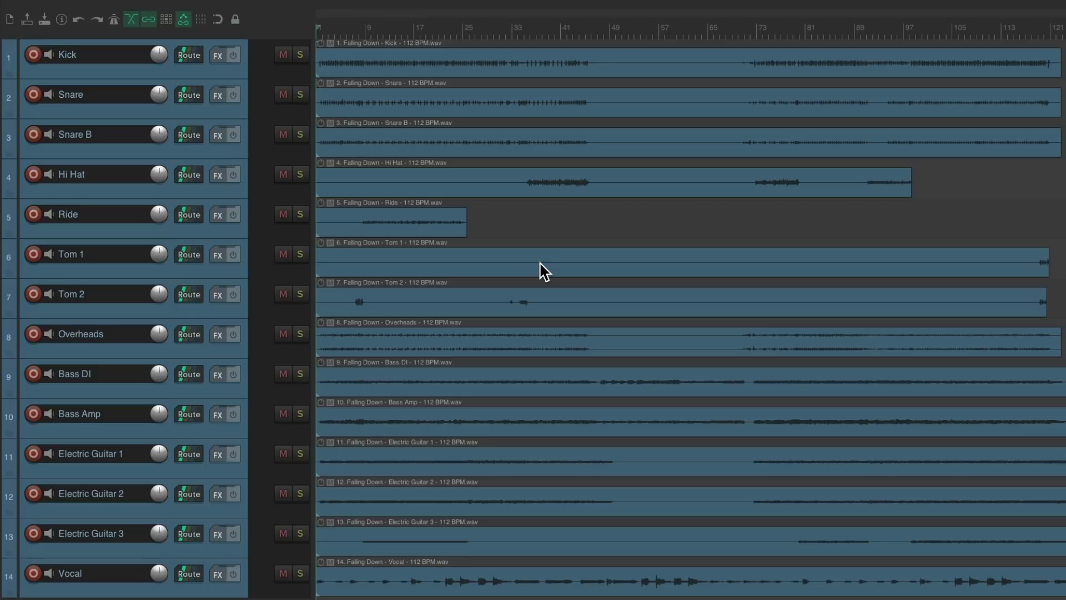
# Step: Load the X-Raym take-names search and replace script from Items Properties as a new action
pyautogui.hotkey('shift', '/')
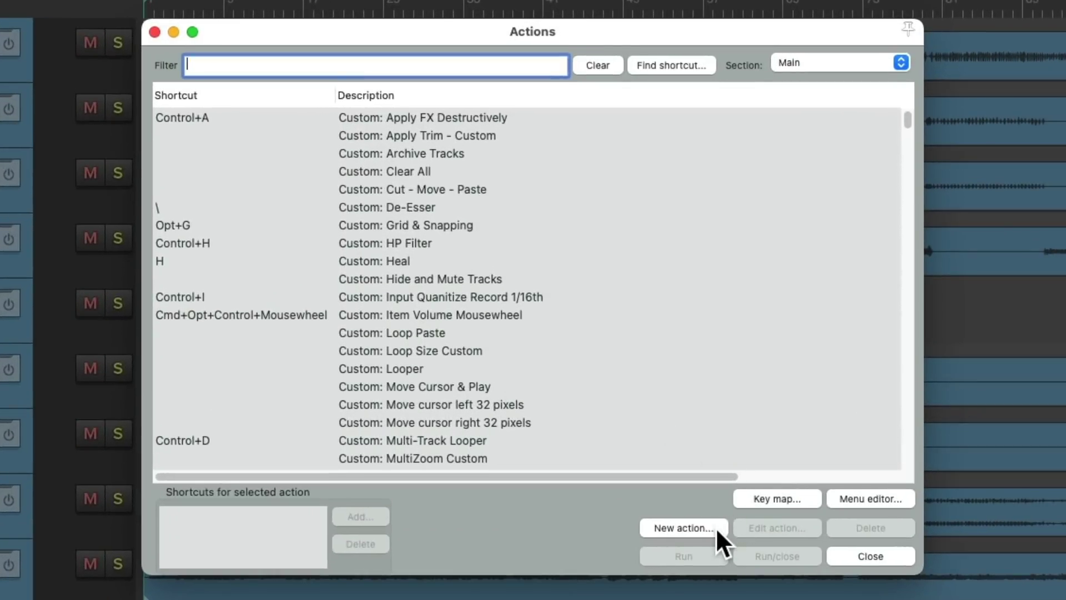
pyautogui.click(714, 528)
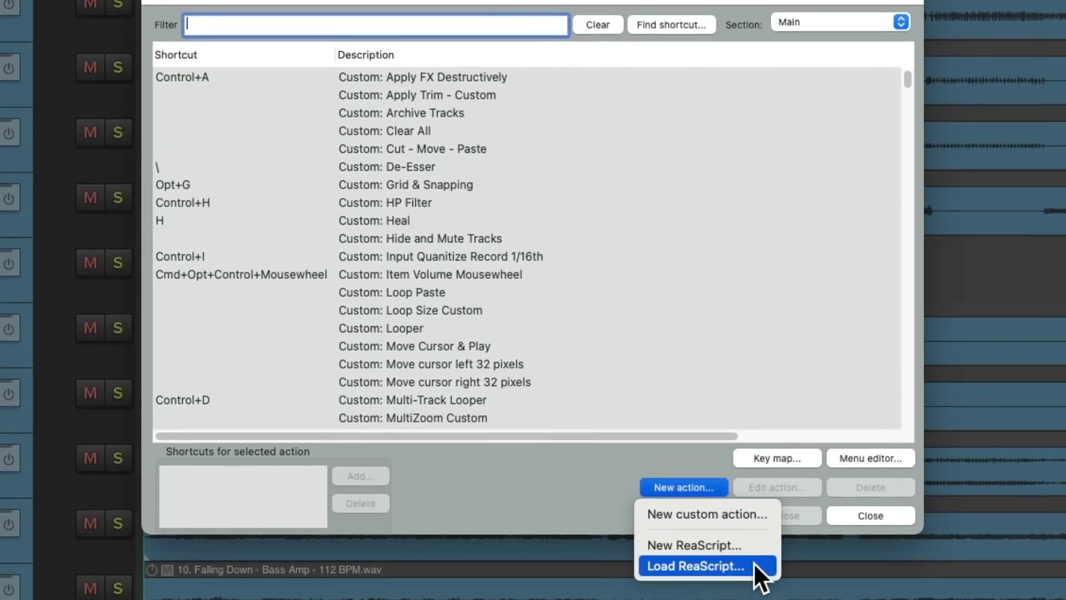
pyautogui.click(754, 566)
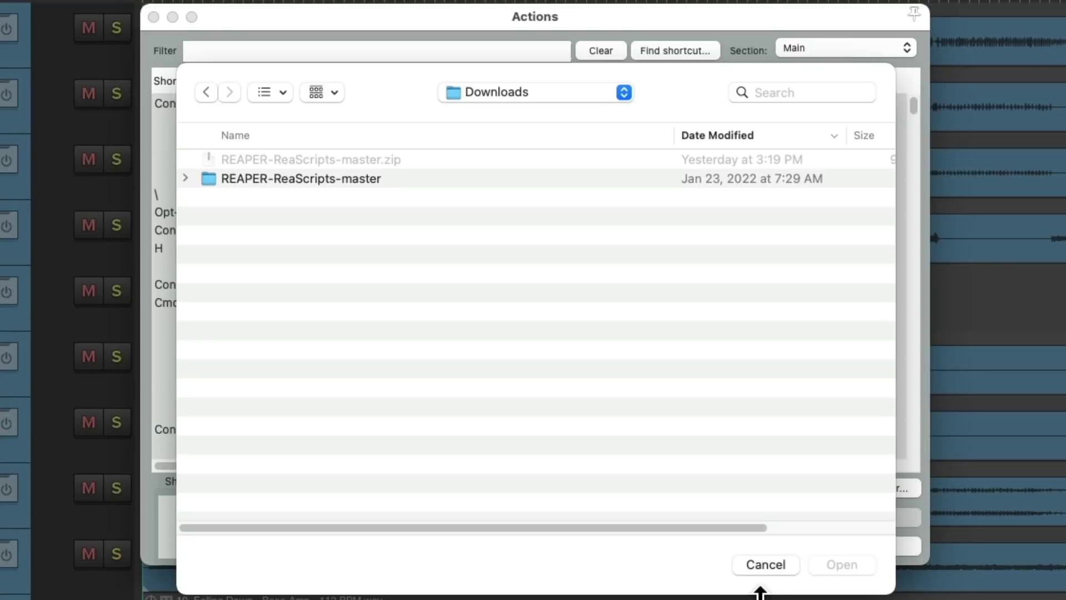
pyautogui.doubleClick(410, 174)
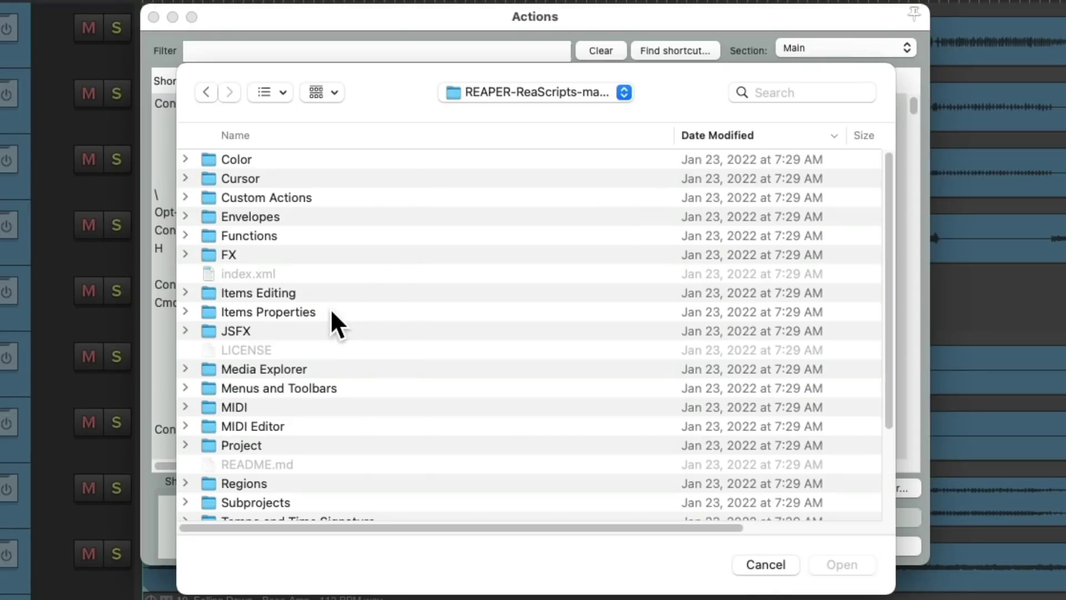
pyautogui.click(308, 312)
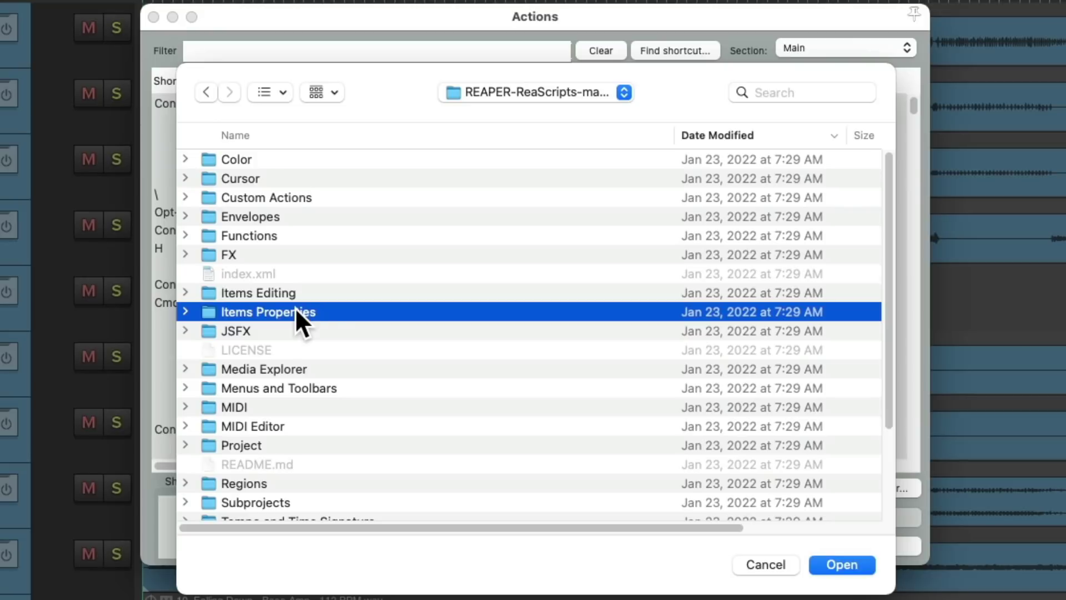
pyautogui.doubleClick(327, 312)
pyautogui.scroll(-15, 439, 317)
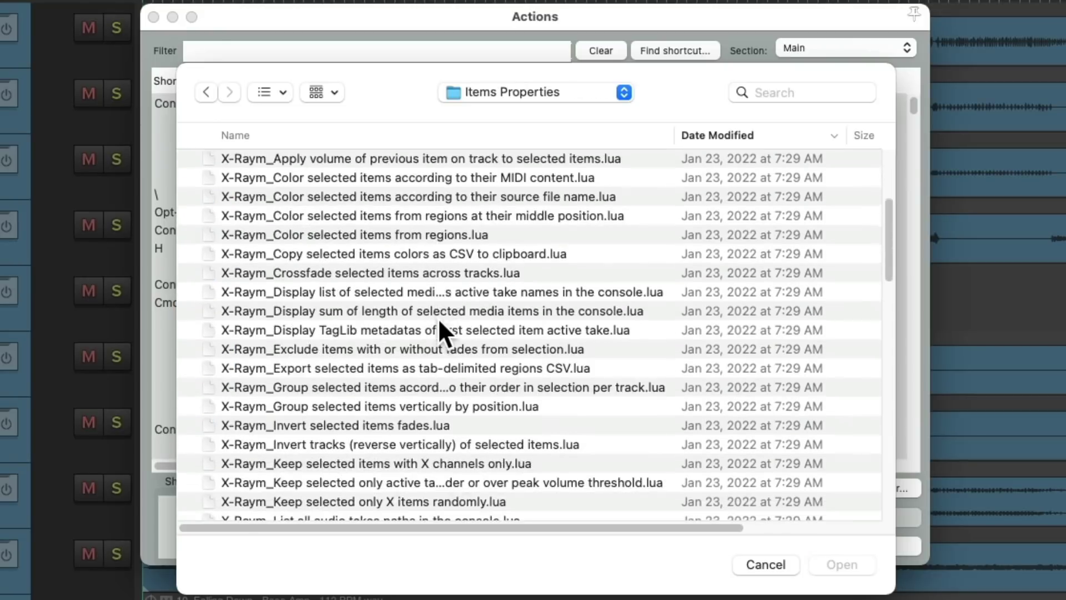
pyautogui.scroll(-8, 439, 318)
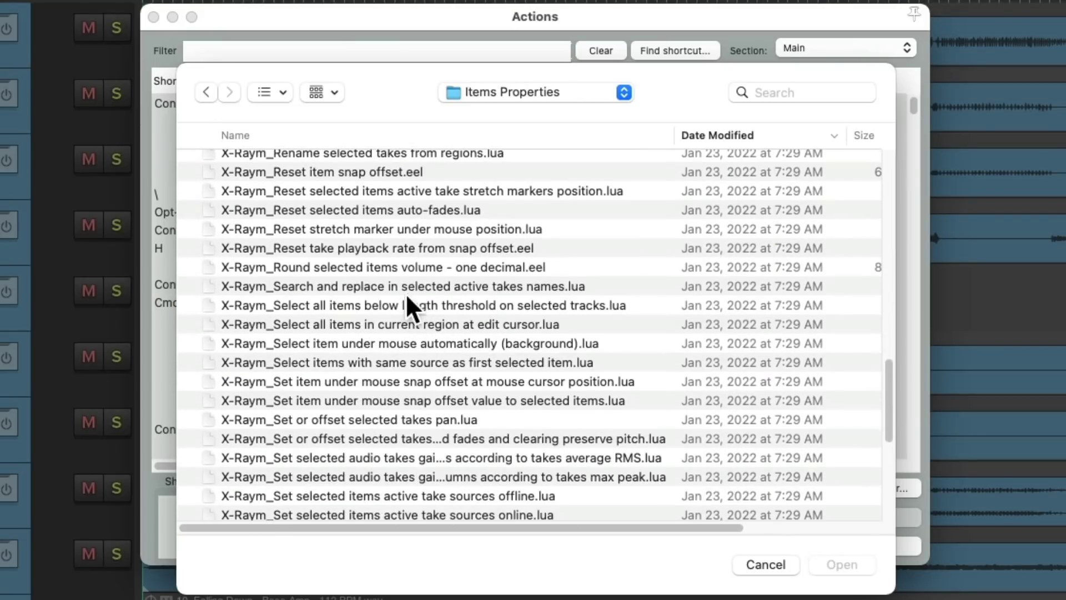
pyautogui.click(403, 288)
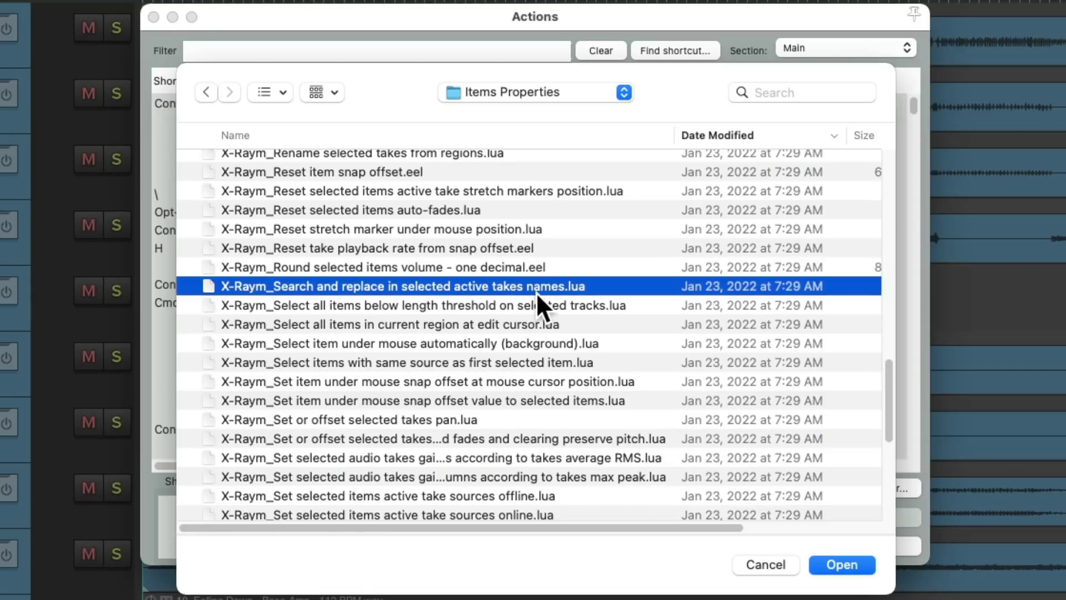
pyautogui.doubleClick(472, 285)
# Step: Assign the take-names script the shortcut Cmd+Opt+Control+I
pyautogui.scroll(-5, 628, 299)
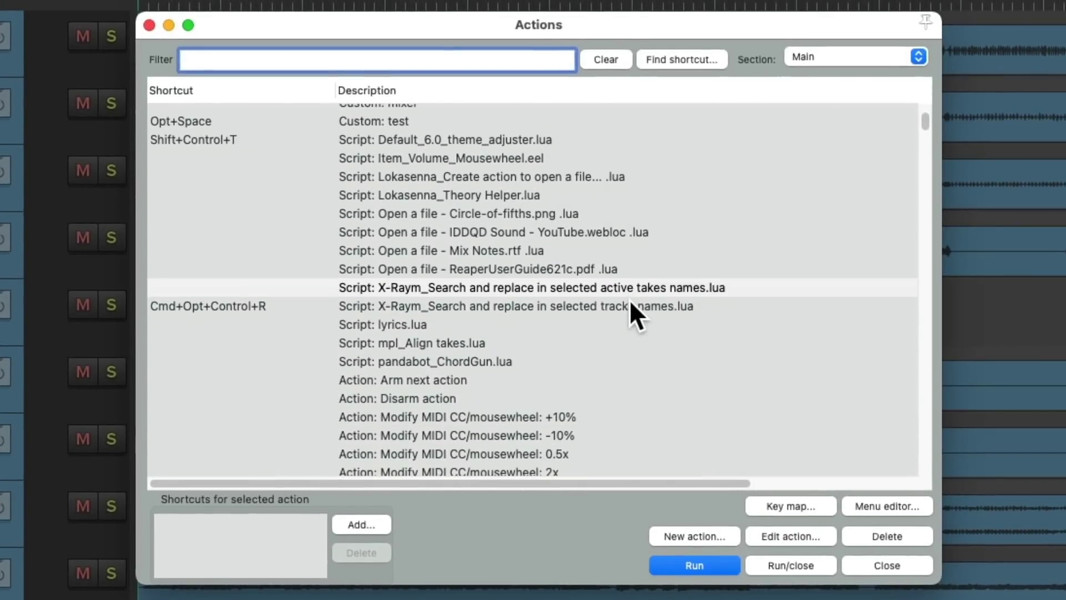
pyautogui.click(549, 287)
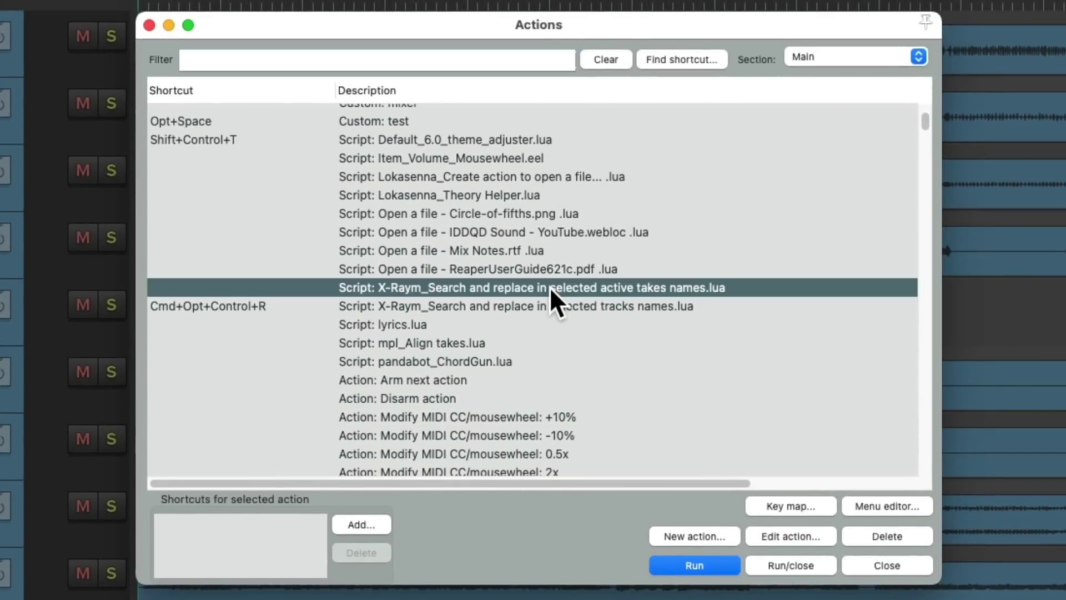
pyautogui.click(378, 525)
pyautogui.press('ctrl+alt+super+i')
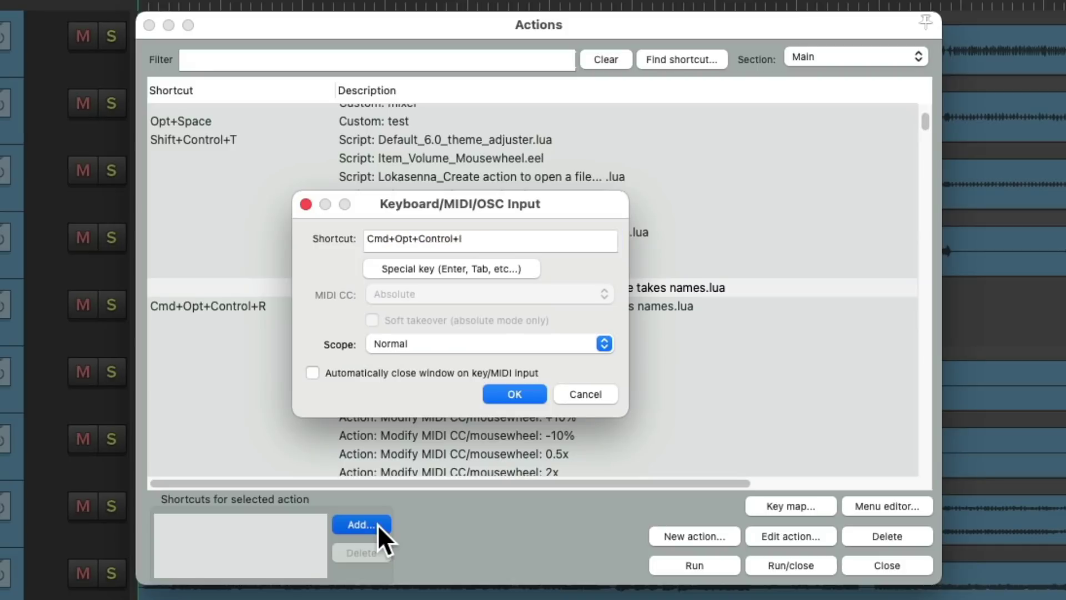
pyautogui.press('Return')
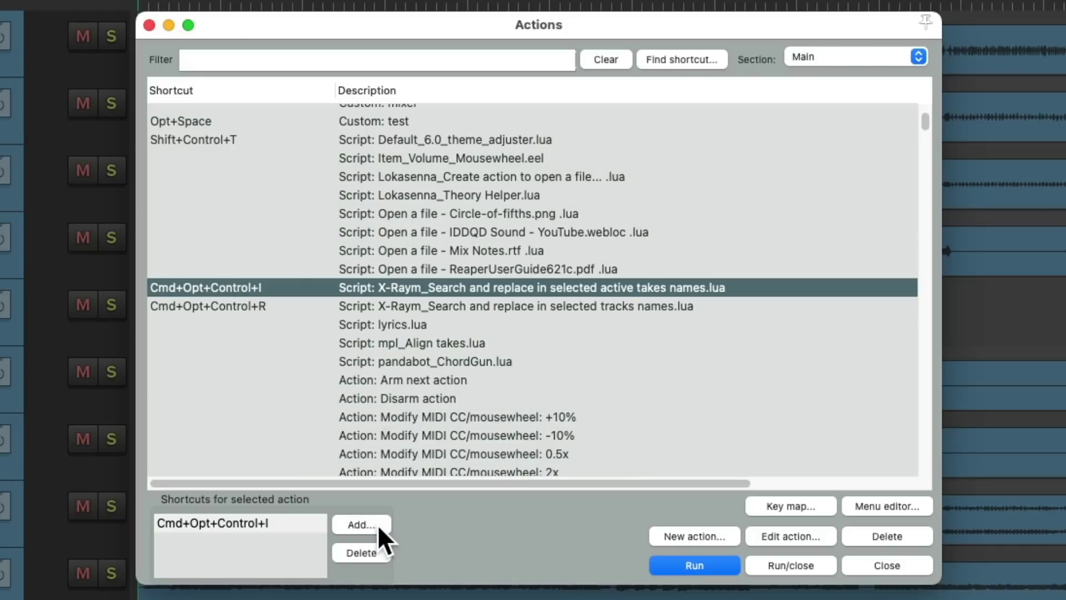
pyautogui.press('Escape')
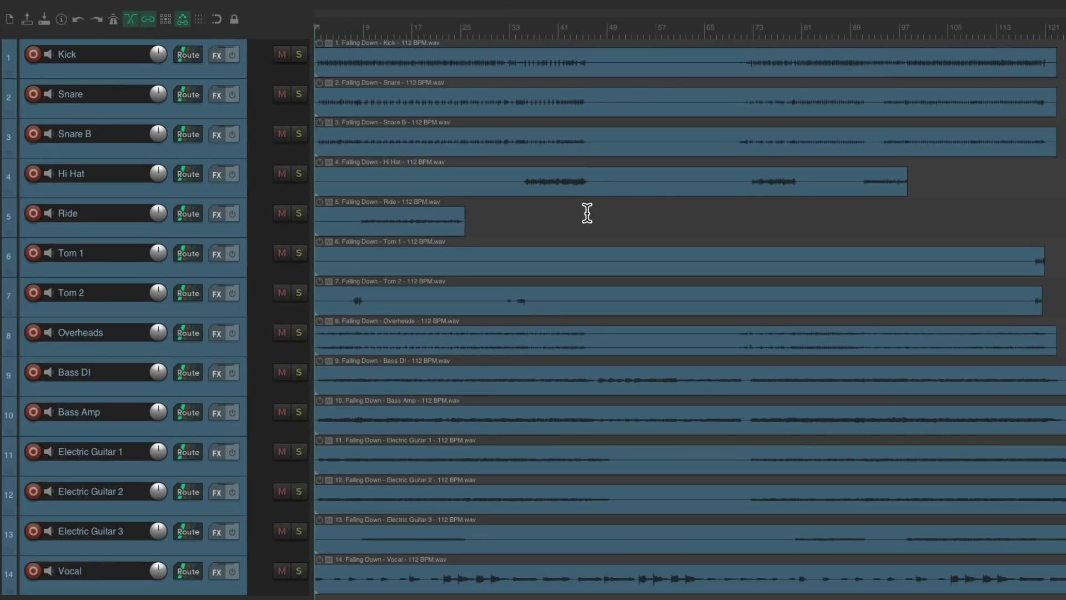
# Step: On all fourteen items, search 'Falling Down' and truncate 6 characters from the start
pyautogui.moveTo(408, 65); pyautogui.dragTo(555, 583)
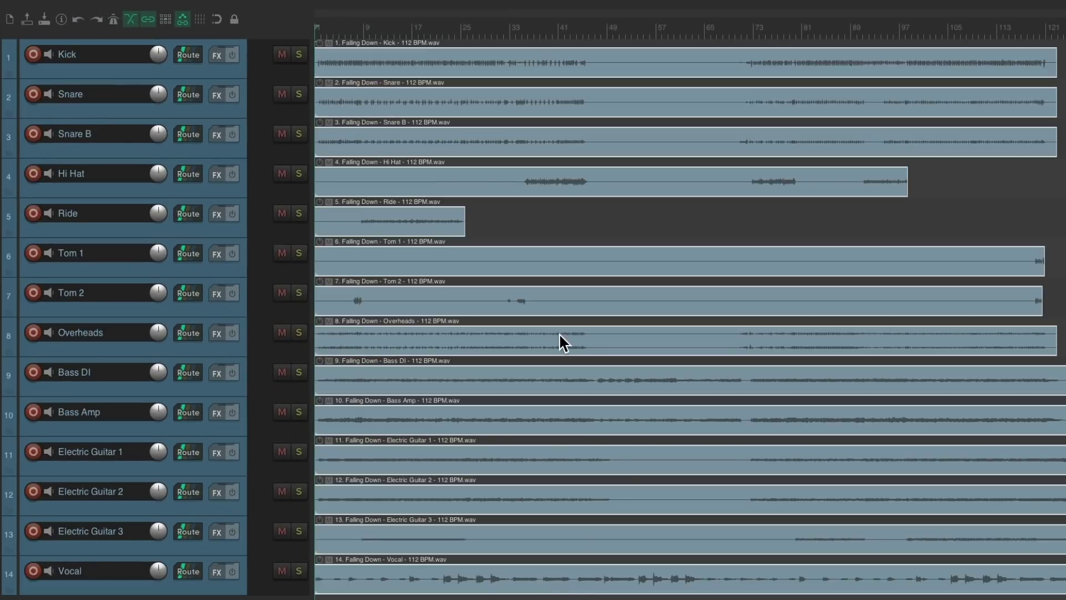
pyautogui.press('F2')
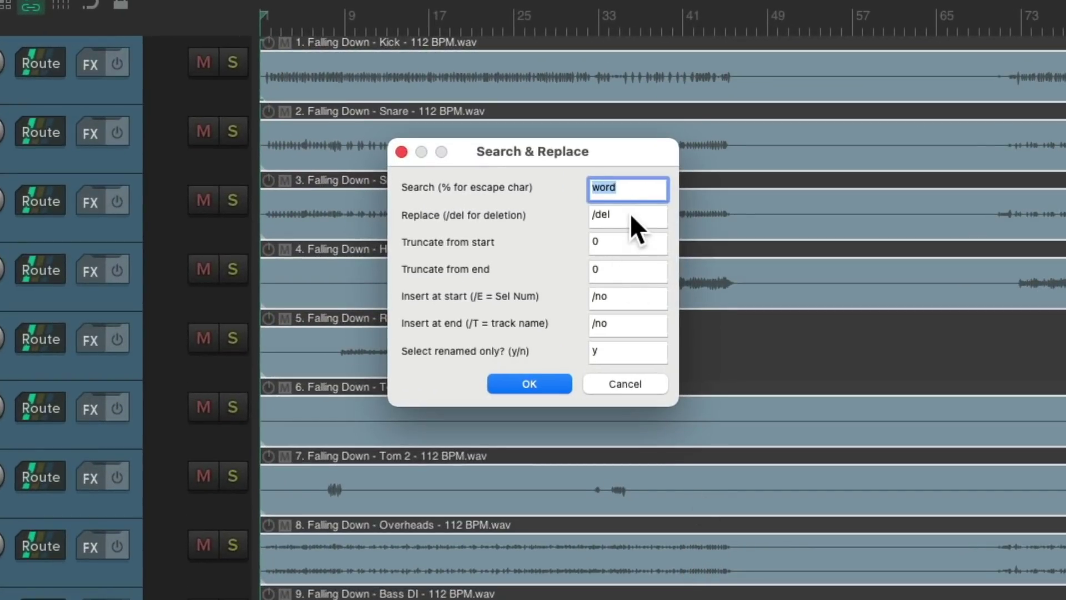
pyautogui.write('Falling Down')
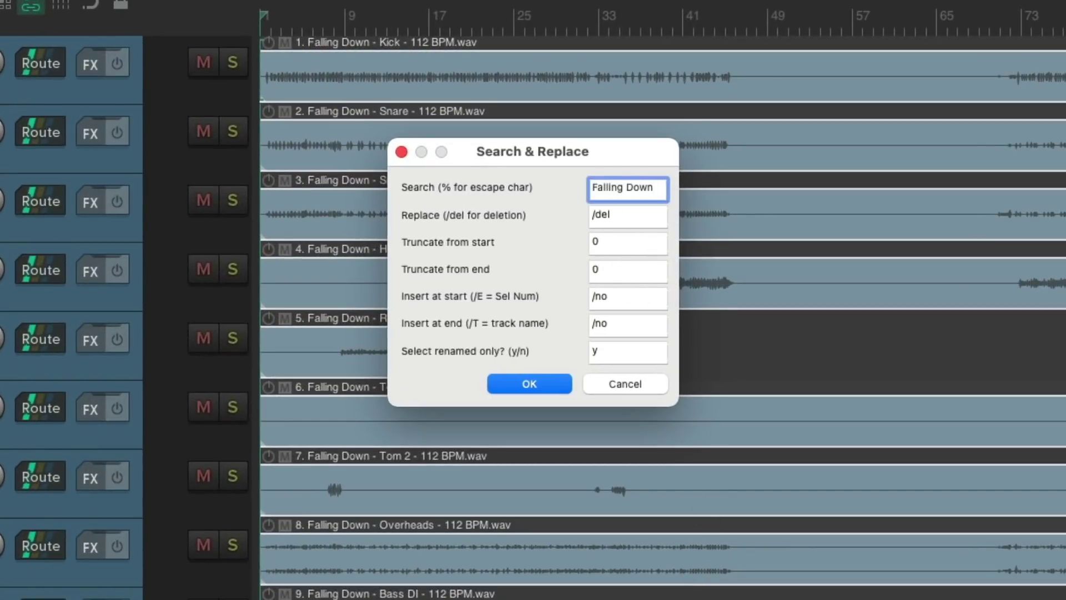
pyautogui.click(625, 241)
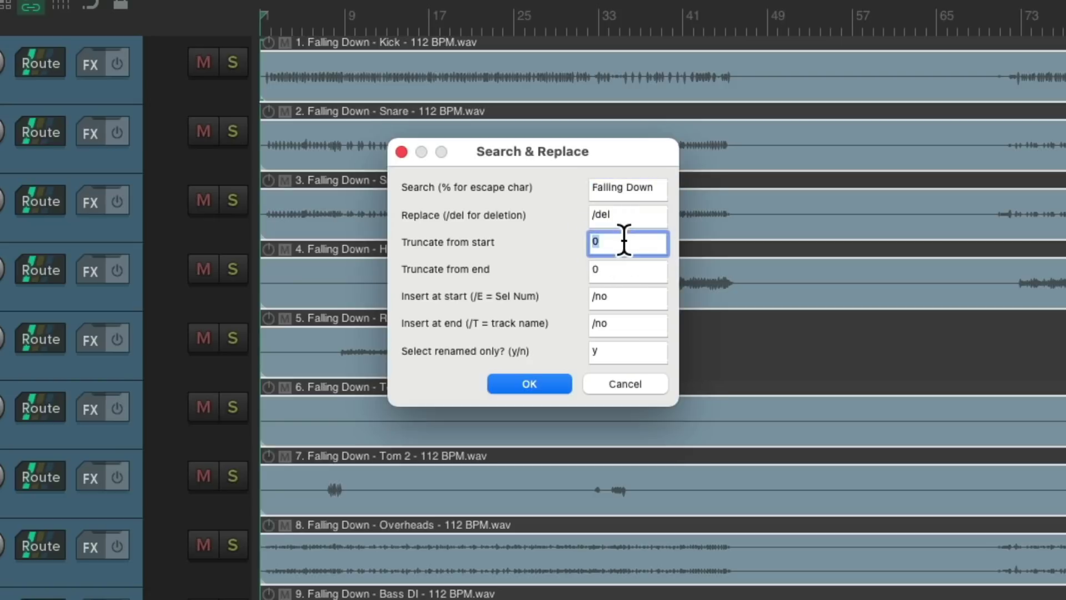
pyautogui.write('6')
pyautogui.click(560, 380)
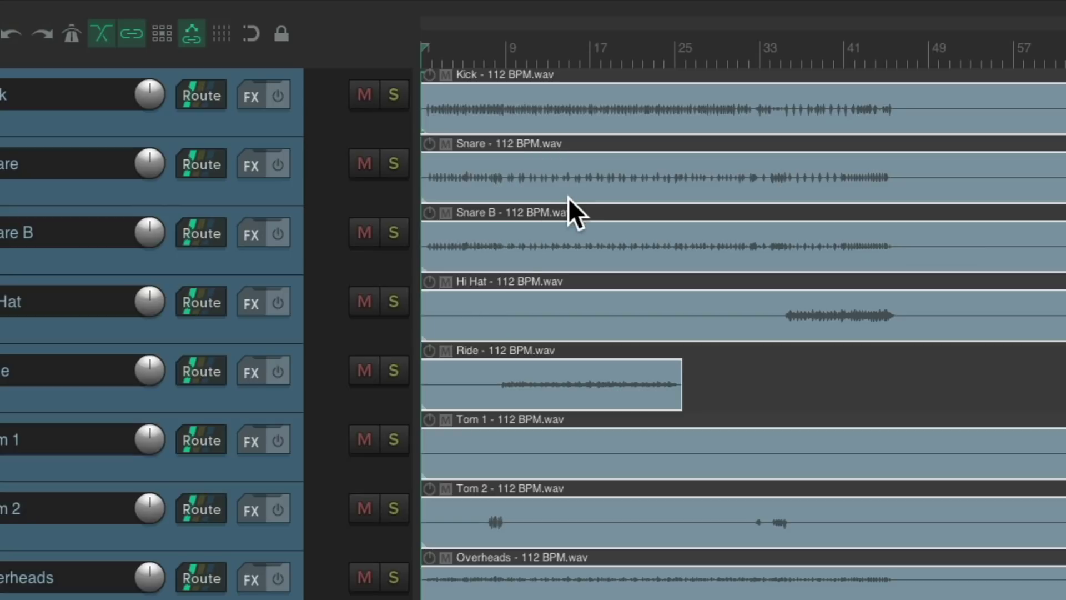
pyautogui.hotkey('shift', 'r')
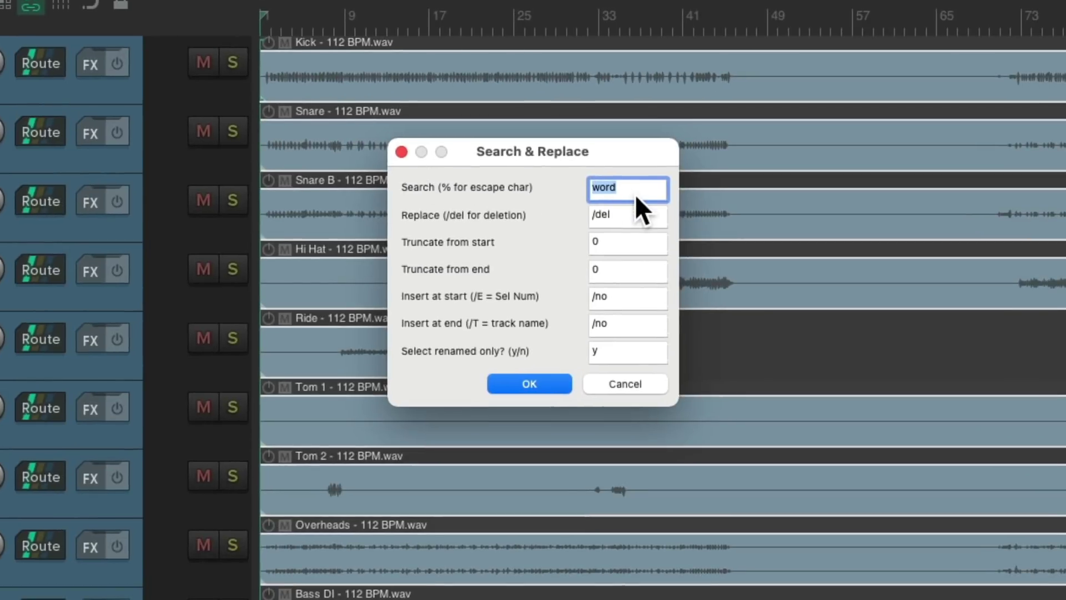
# Step: Search '112 BPM.wav', truncate 3 from the end and append '.wav', leaving names like Kick.wav
pyautogui.write('112 BPM.wav')
pyautogui.click(634, 269)
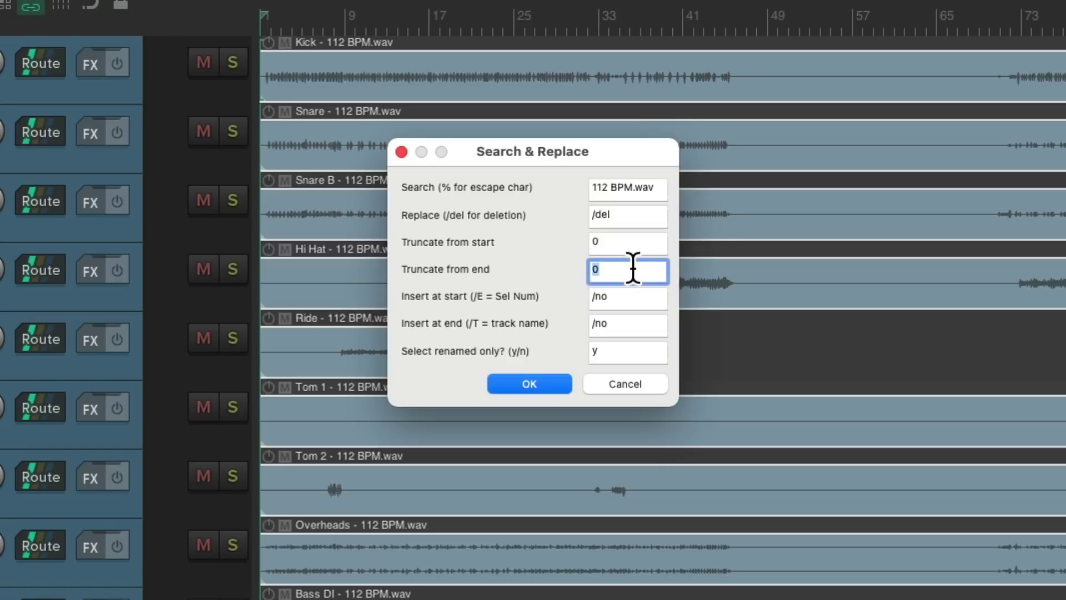
pyautogui.write('3')
pyautogui.click(638, 323)
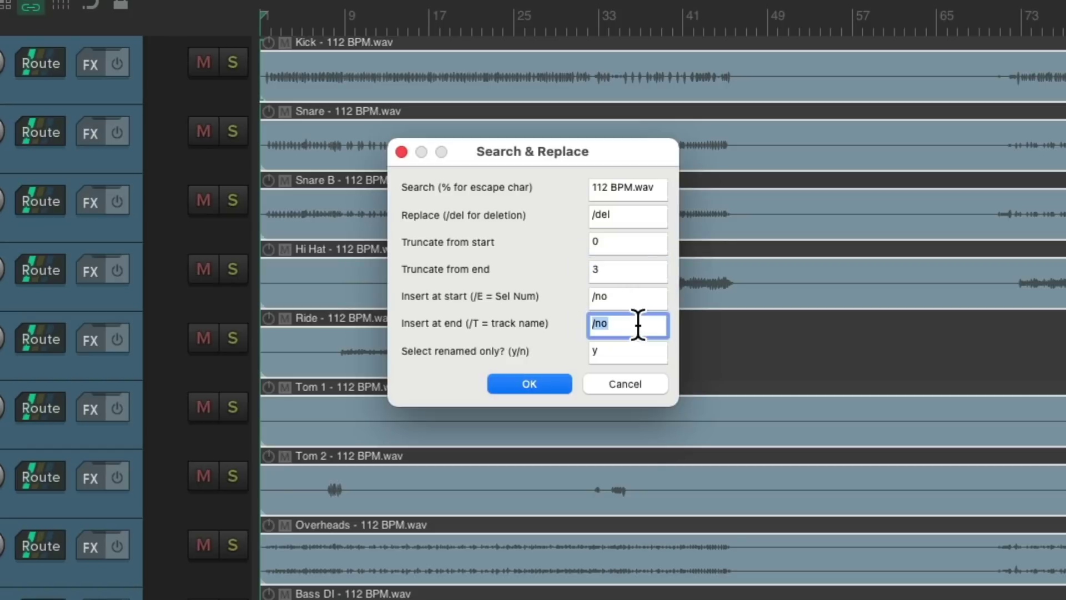
pyautogui.write('.wav')
pyautogui.click(548, 378)
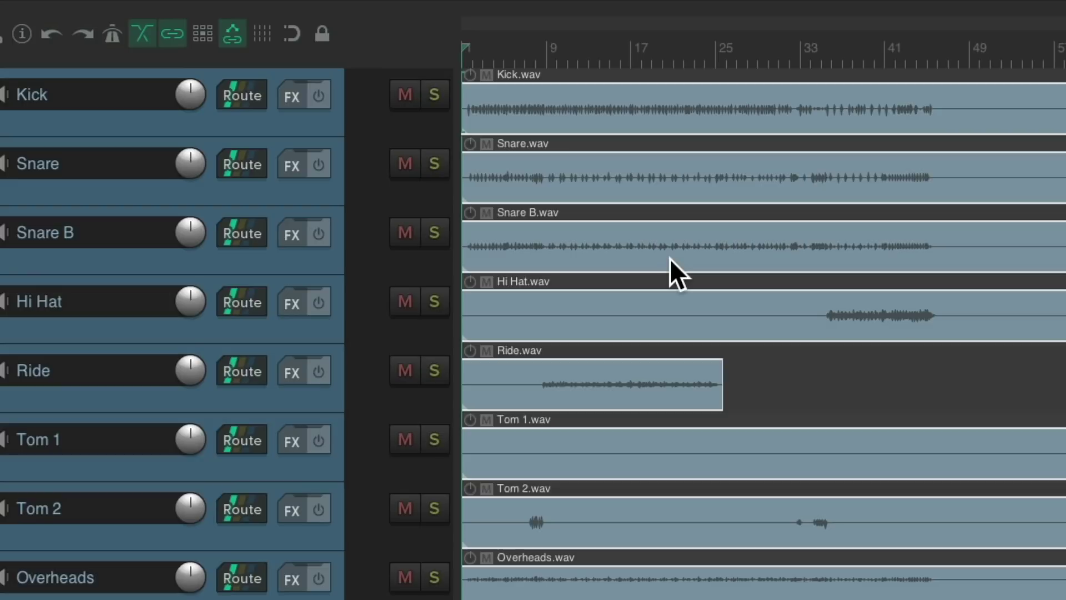
# Step: Delete '.wav' from every item name, then undo back to the original full filenames
pyautogui.hotkey('ctrl', 'shift', 'r')
pyautogui.write('.wav')
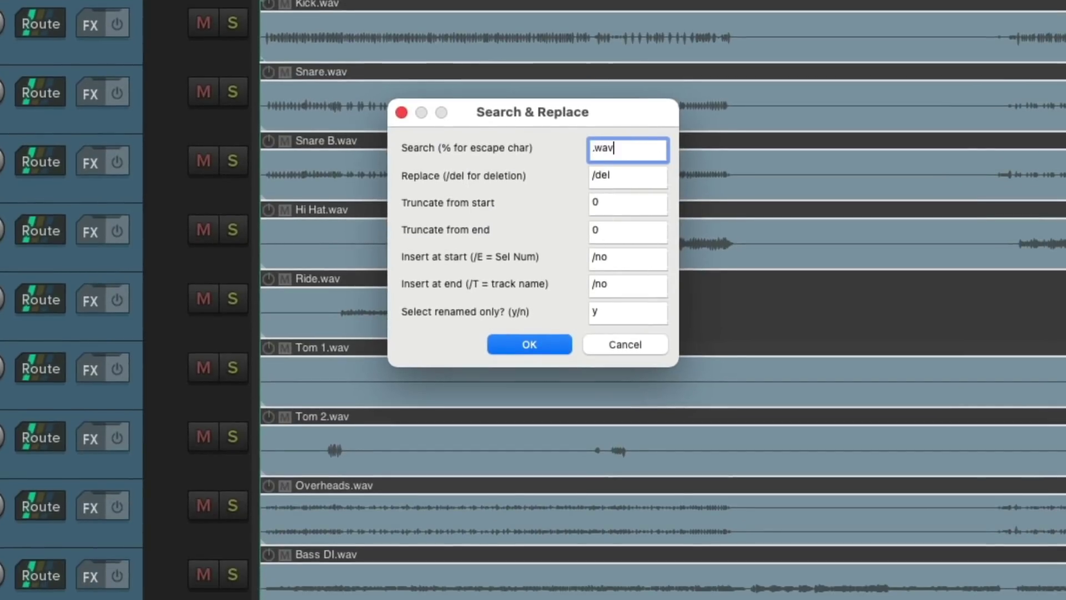
pyautogui.press('Return')
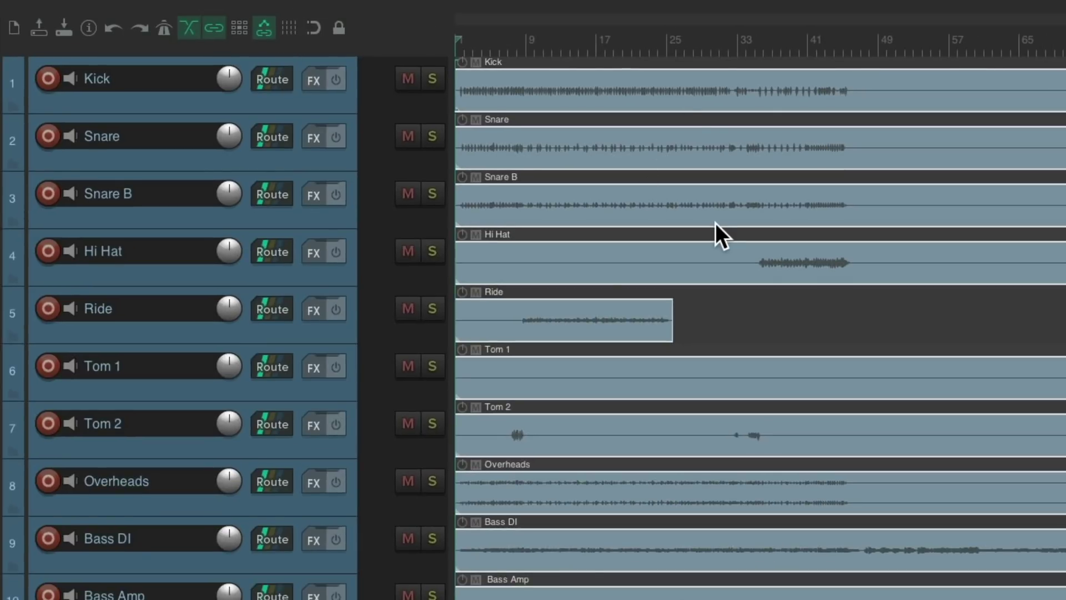
pyautogui.hotkey('ctrl', 'z')
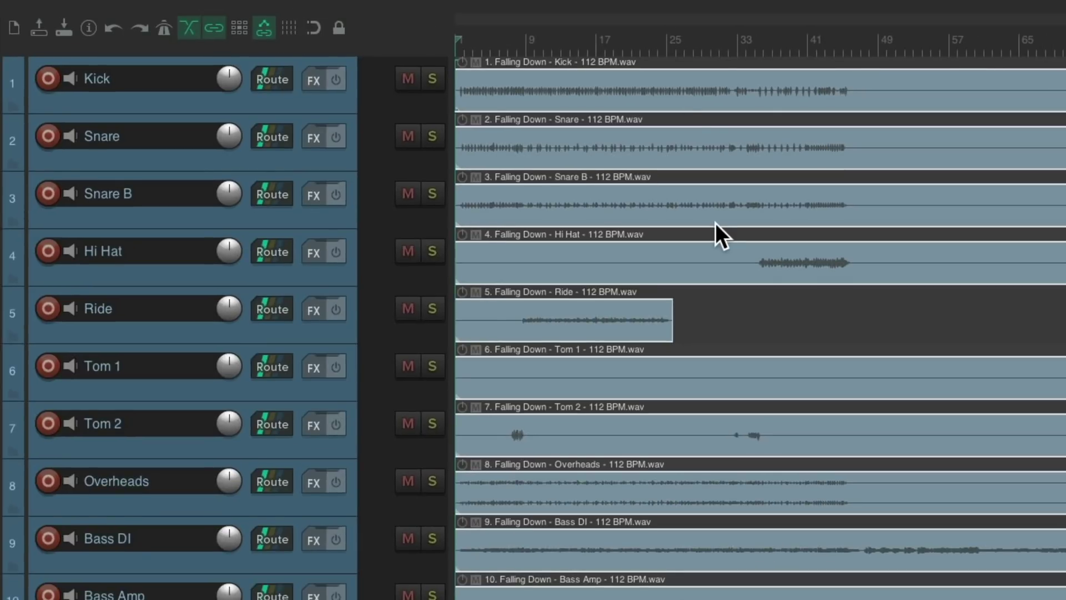
# Step: Set Truncate from start to 100 and Insert at end to '/T.wav' to name items after their tracks
pyautogui.hotkey('shift', 'r')
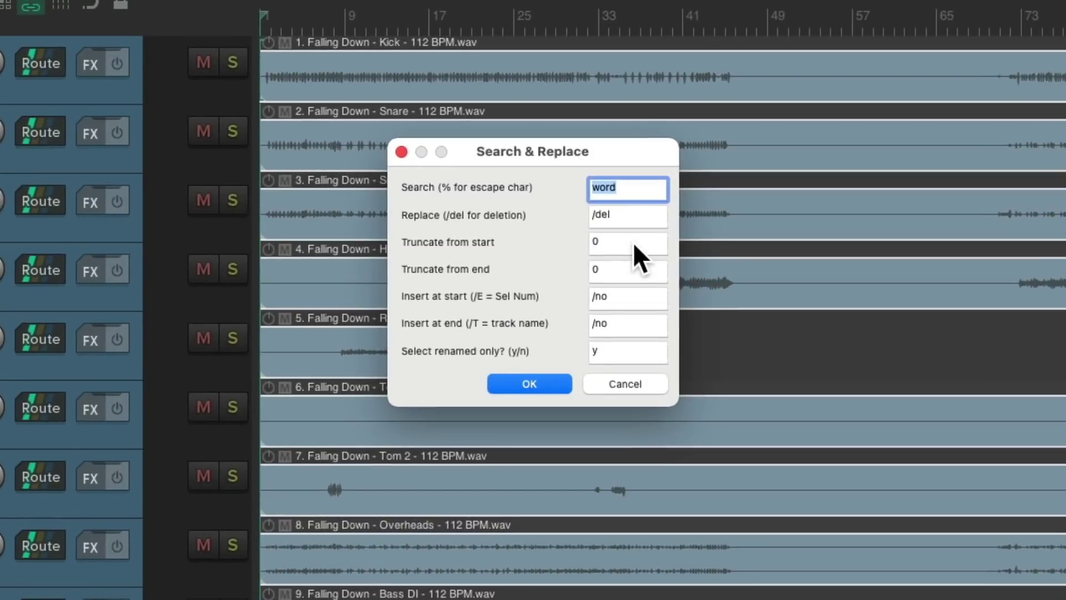
pyautogui.click(771, 229)
pyautogui.doubleClick(640, 244)
pyautogui.write('100')
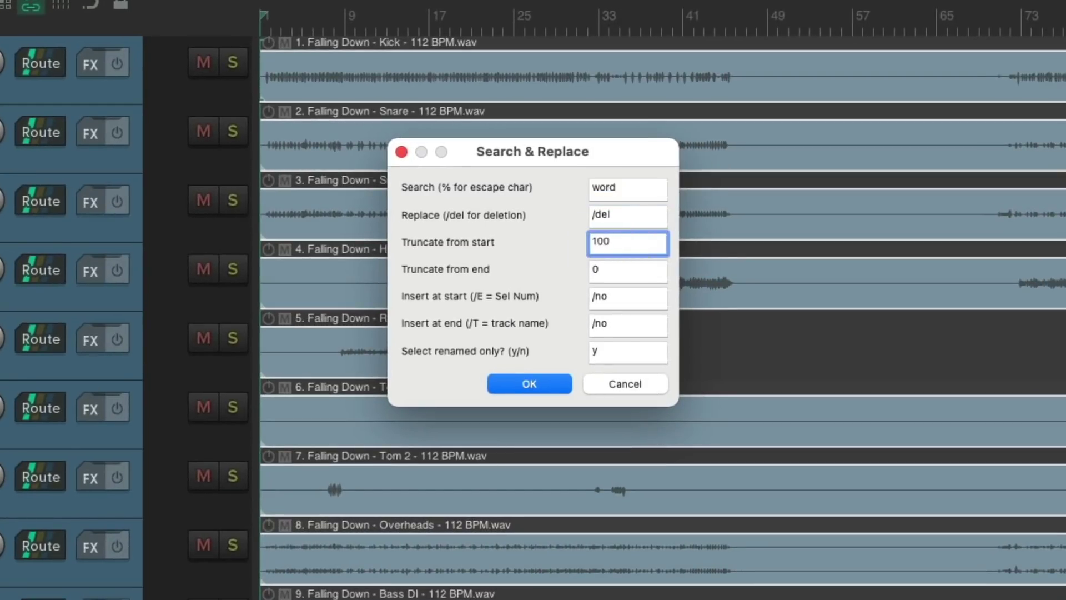
pyautogui.click(642, 321)
pyautogui.write('/')
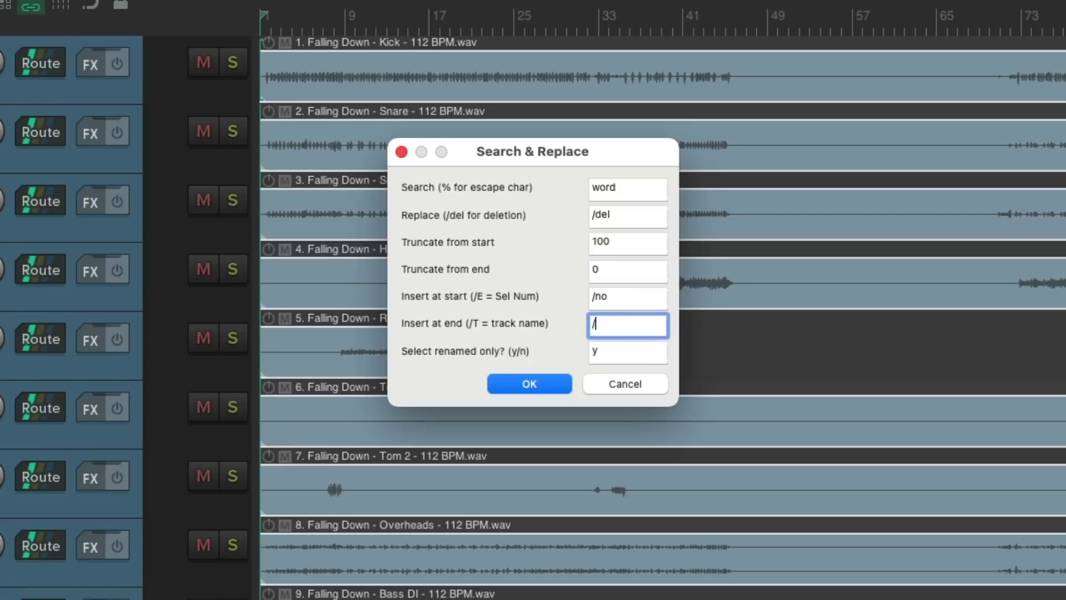
pyautogui.write('T.wav')
pyautogui.click(537, 382)
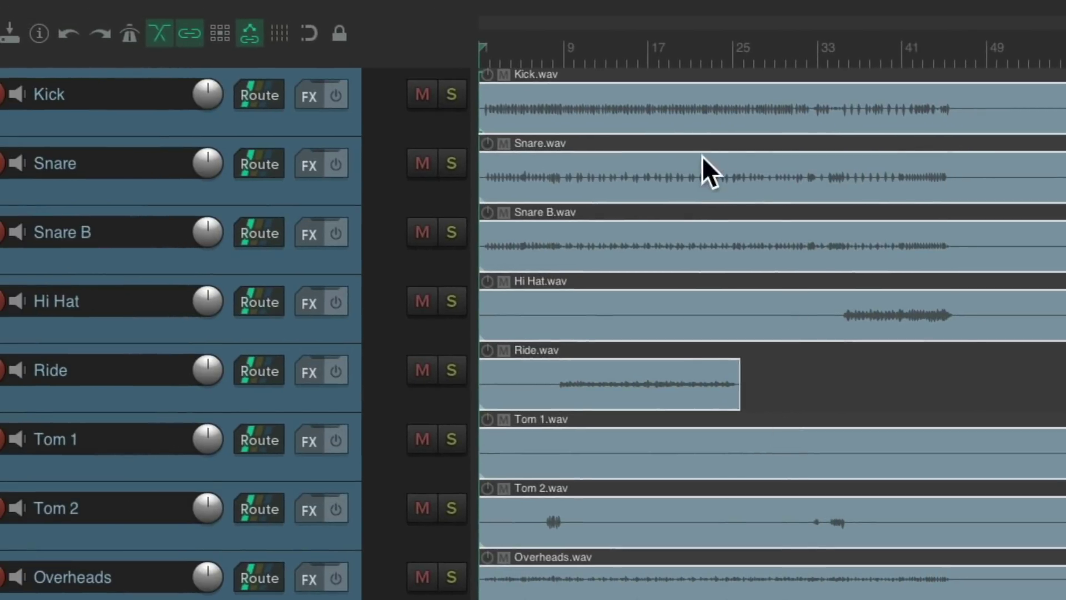